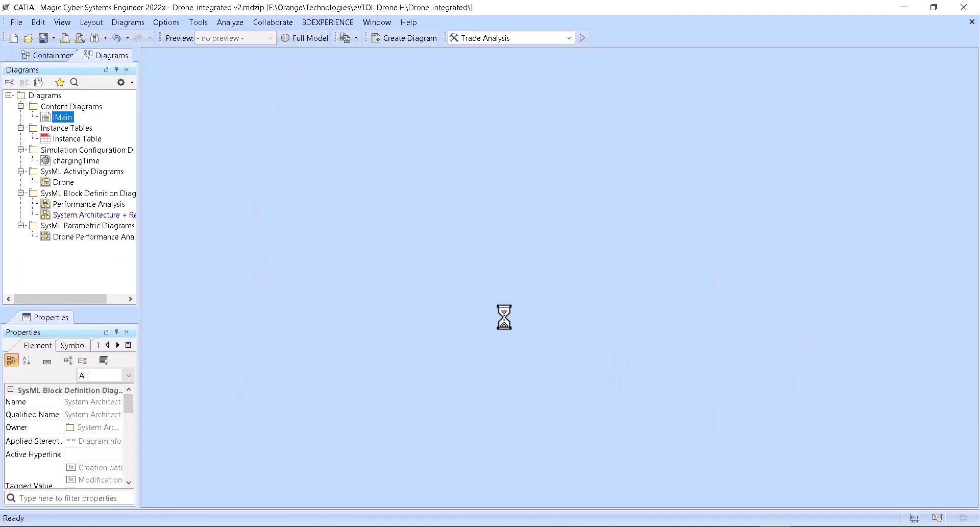
Step: Present the IMain overview full-screen and examine its Performance Analysis block definition diagram and Drone Performance Analysis parametric diagram
scroll(539, 286, "down", 1)
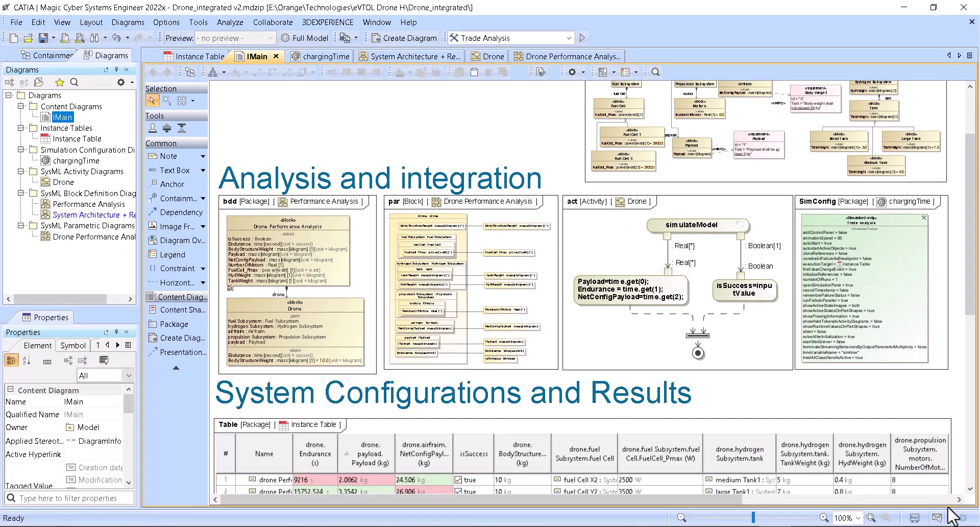
left_click(915, 516)
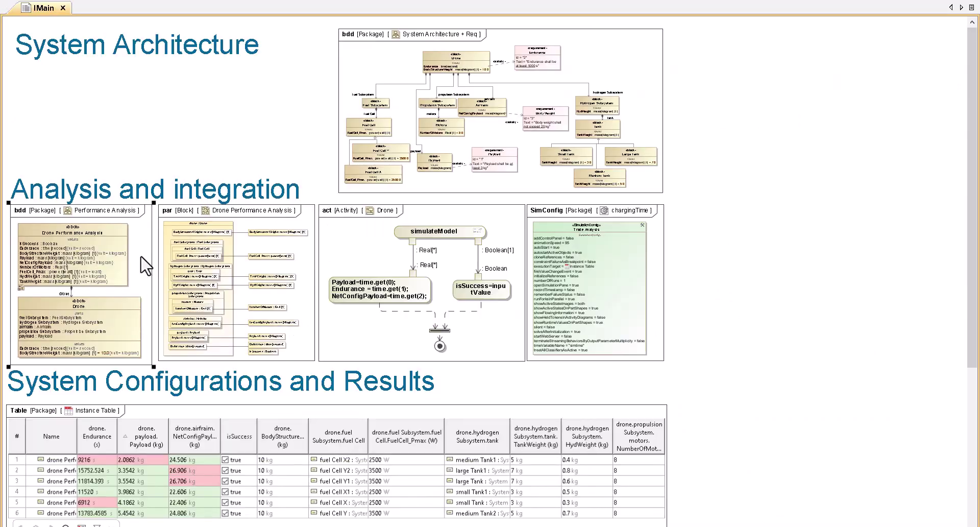
double_click(145, 257)
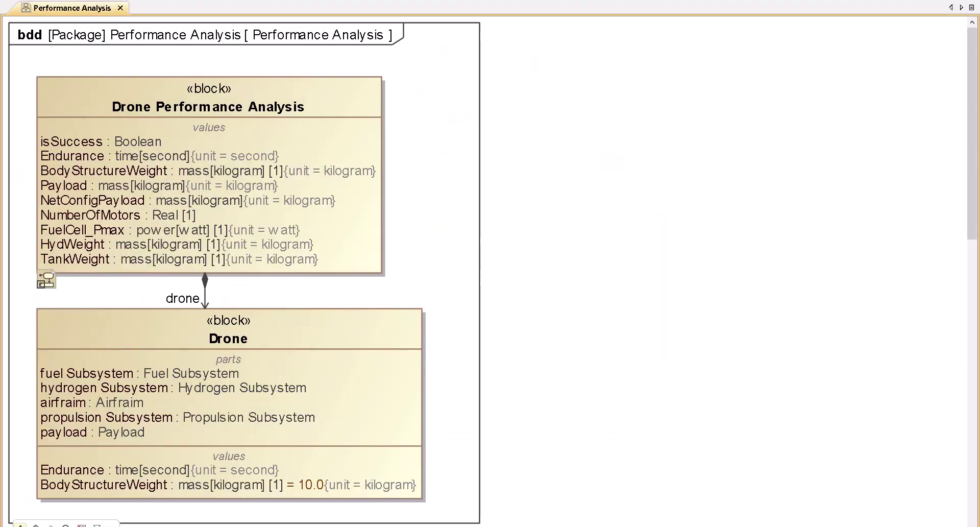
left_click(35, 525)
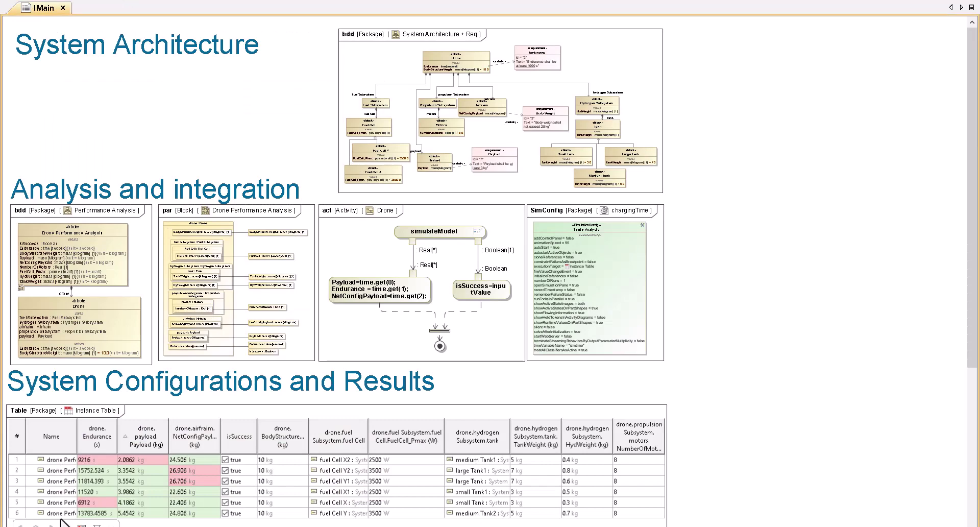
double_click(301, 253)
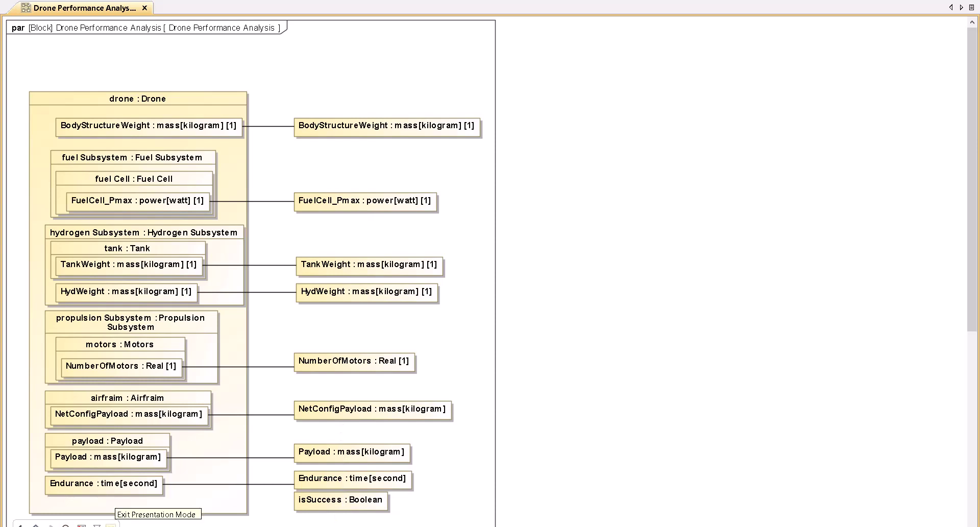
left_click(111, 525)
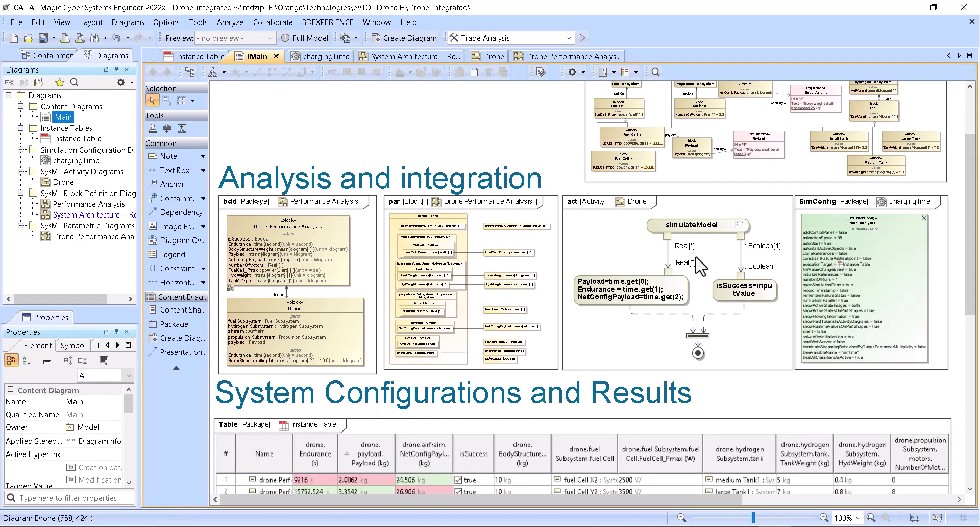
Step: Examine the Drone activity diagram and the Trade Analysis settings in the chargingTime simulation configuration diagram
double_click(606, 257)
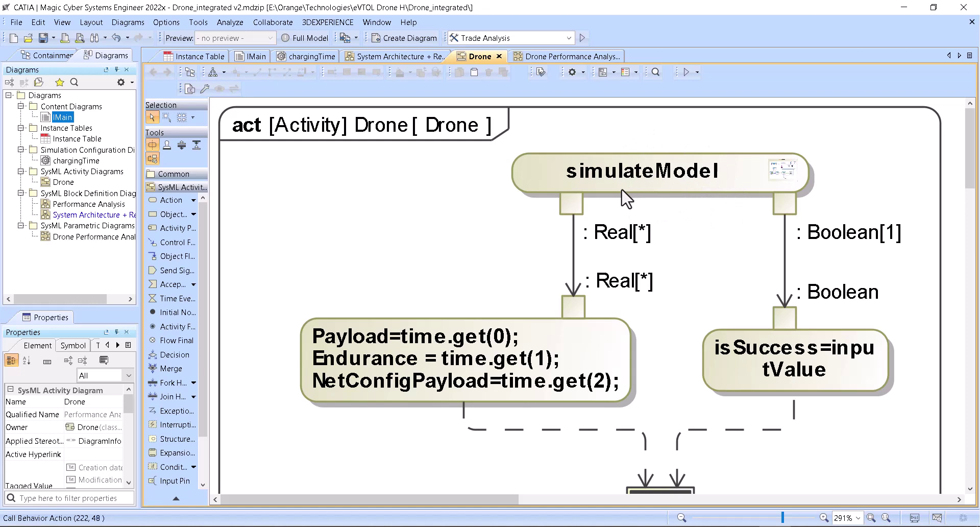
scroll(952, 291, "down", 1)
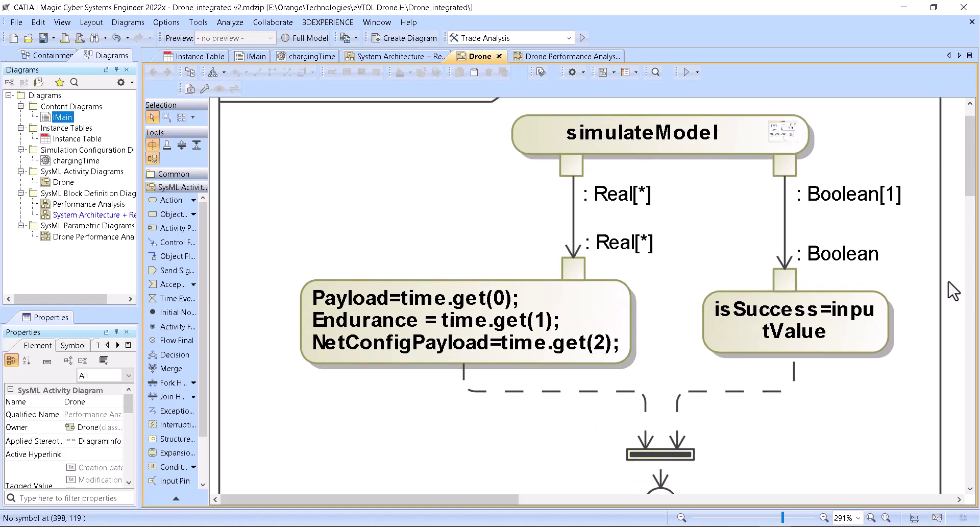
scroll(952, 291, "up", 1)
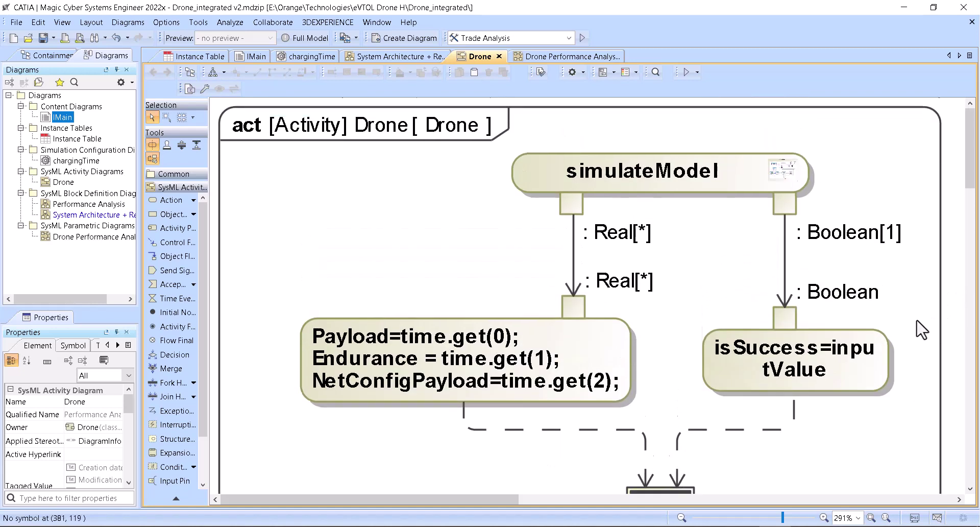
double_click(56, 120)
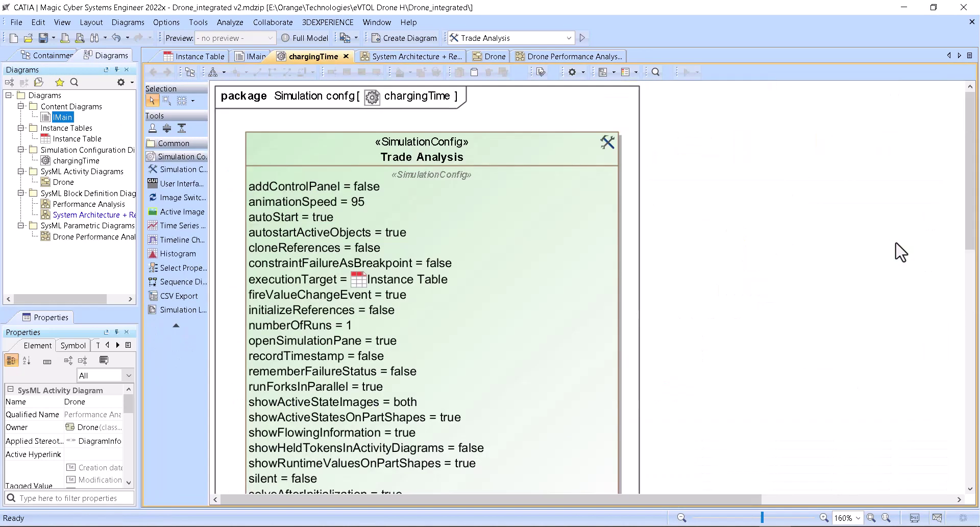
double_click(896, 244)
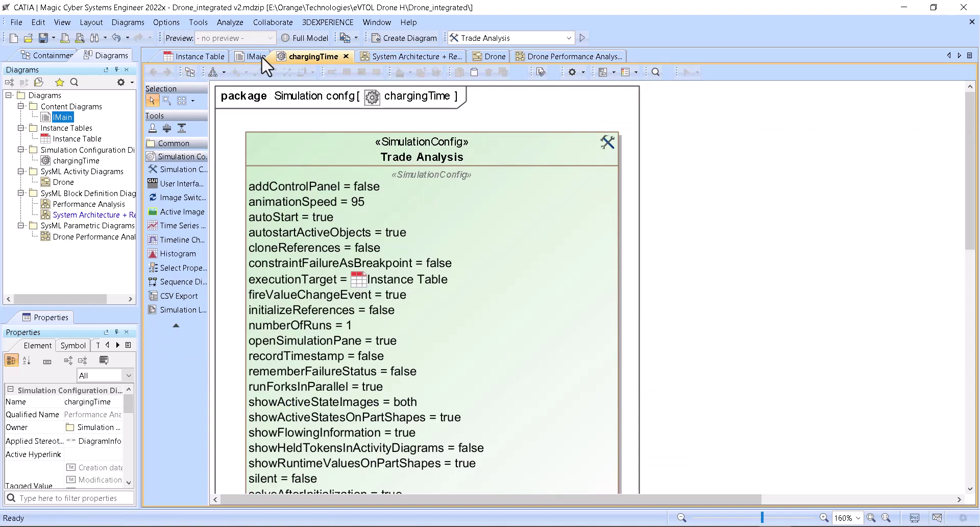
Step: Open the Instance Table from the IMain overview and clear the Endurance, Payload and NetConfigPayload values in all six rows
double_click(46, 116)
scroll(366, 259, "down", 3)
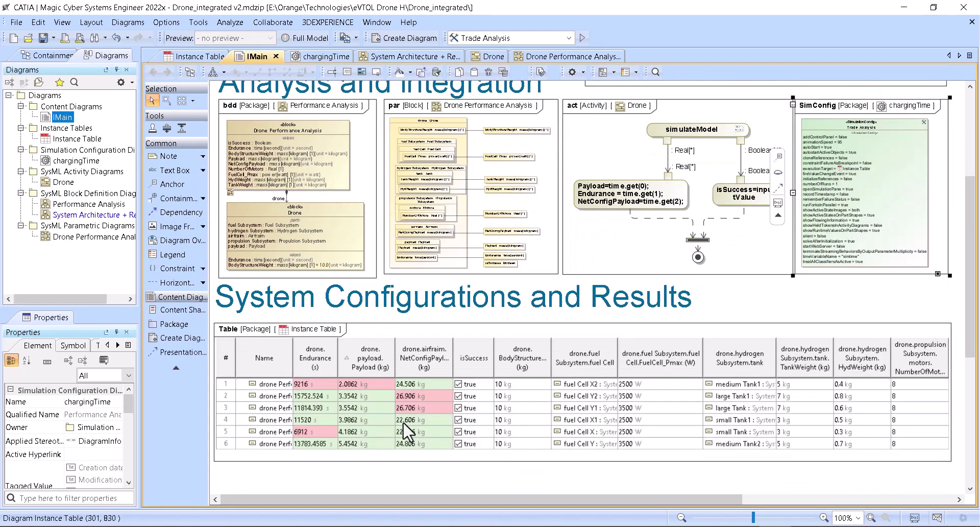
double_click(468, 408)
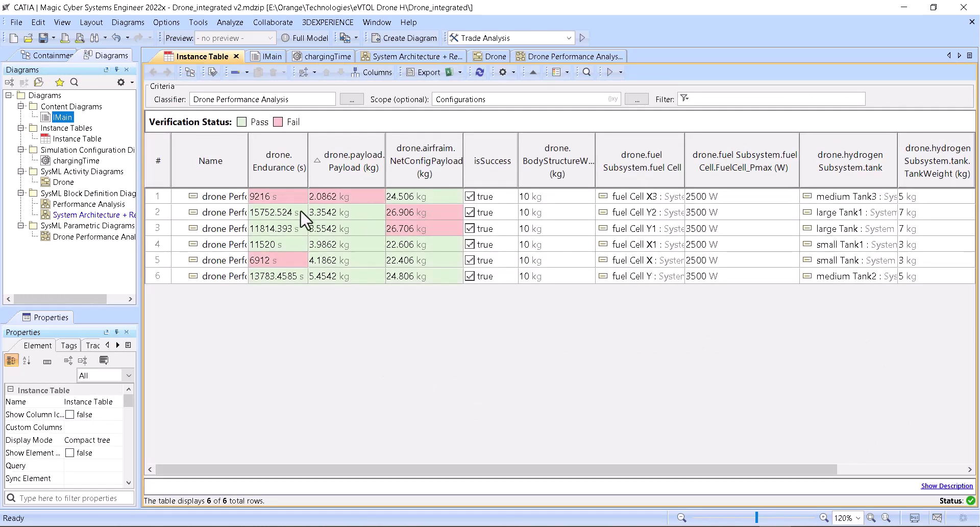
left_click_drag(280, 201, 418, 272)
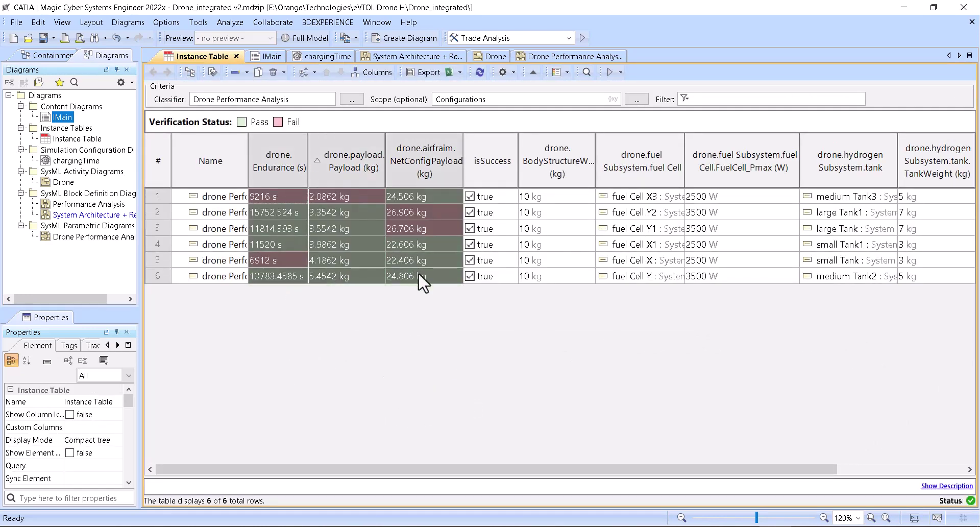
key("Delete")
left_click(488, 361)
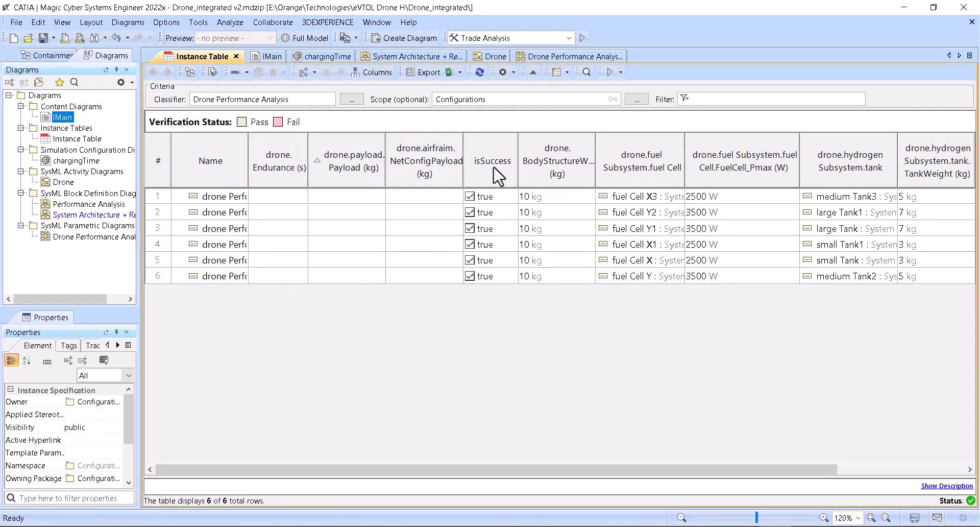
Step: Set isSuccess to false for all six drone configurations in the Instance Table
left_click(471, 199)
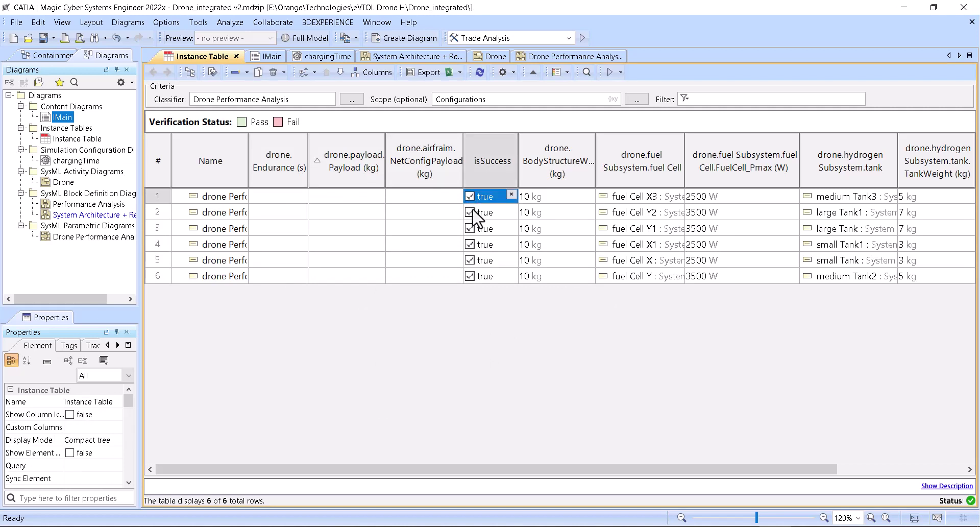
left_click(470, 212)
left_click(470, 197)
left_click(470, 212)
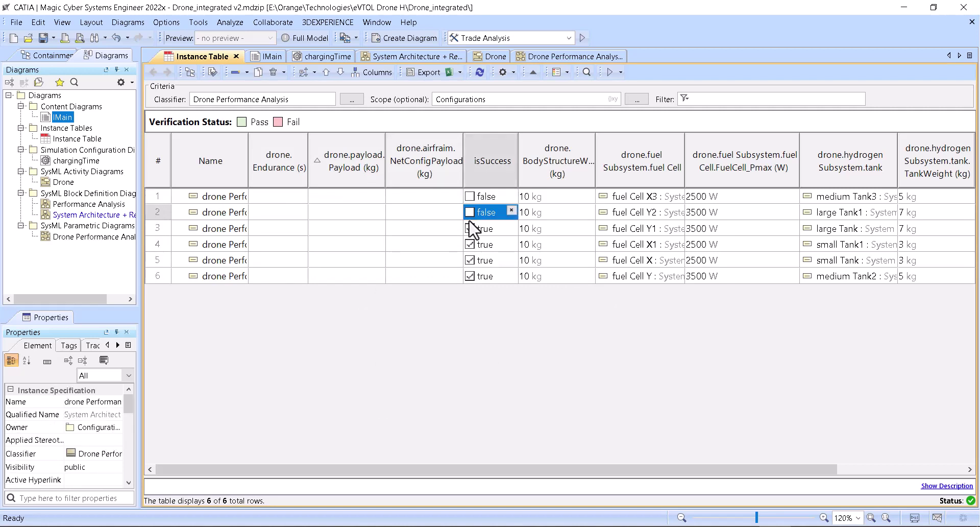
left_click(470, 228)
left_click(469, 244)
left_click(470, 260)
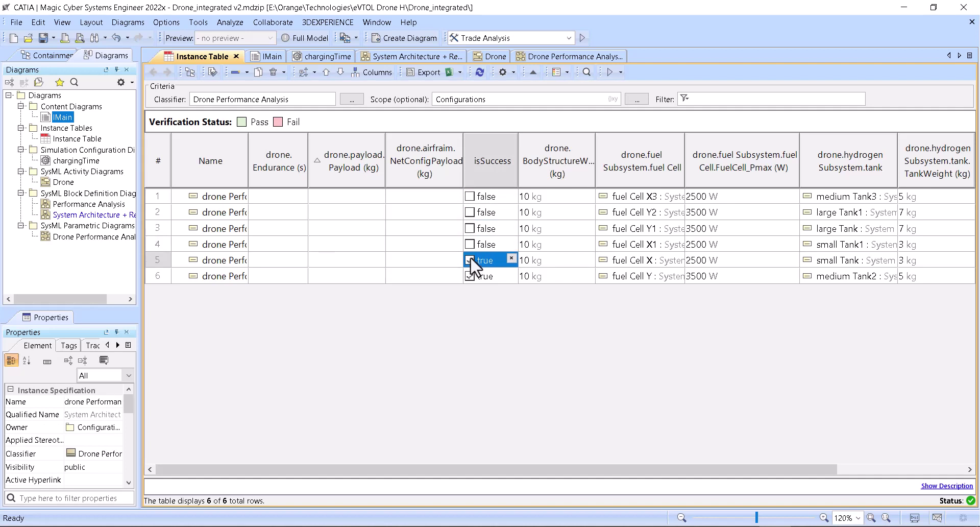
left_click(470, 276)
left_click(470, 275)
left_click(476, 312)
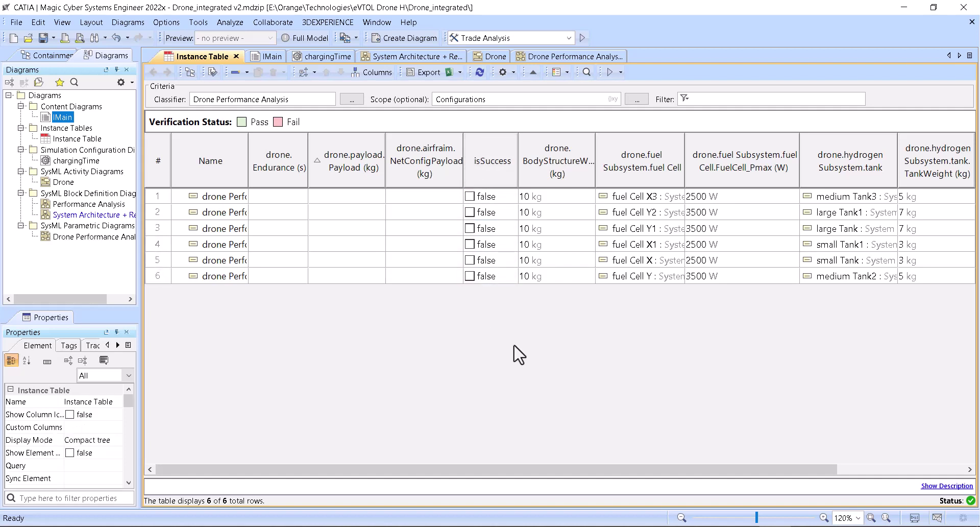
Step: Review the configuration inputs across the Instance Table and run the Trade Analysis simulation configuration
left_click_drag(502, 469, 745, 469)
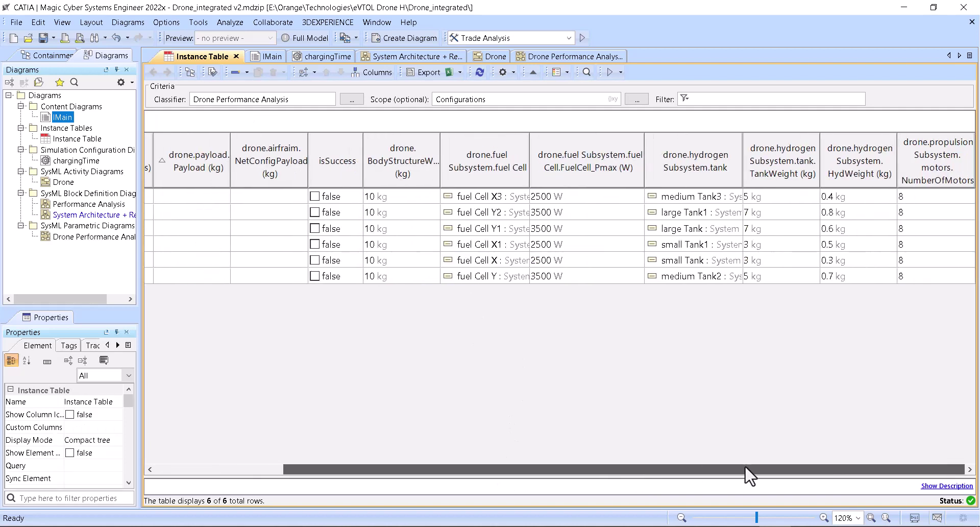
left_click_drag(591, 471, 432, 469)
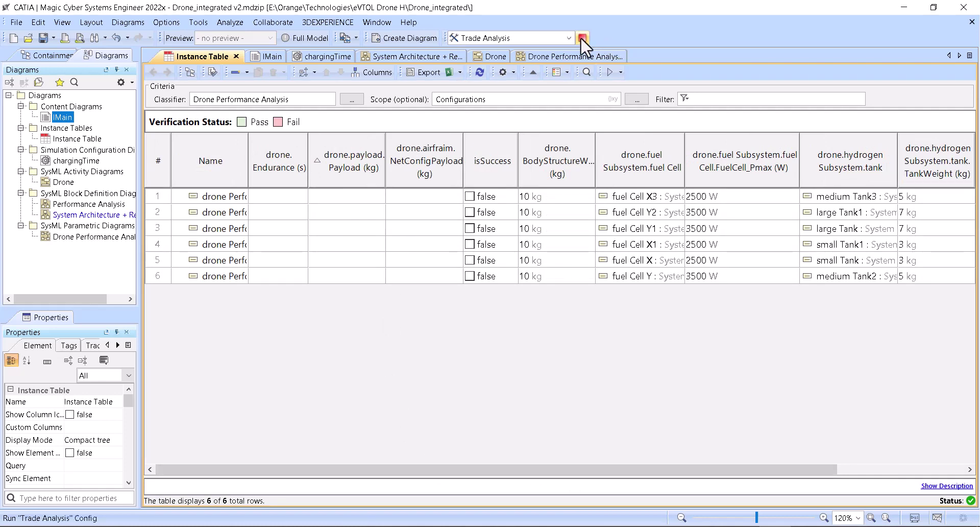
left_click(582, 38)
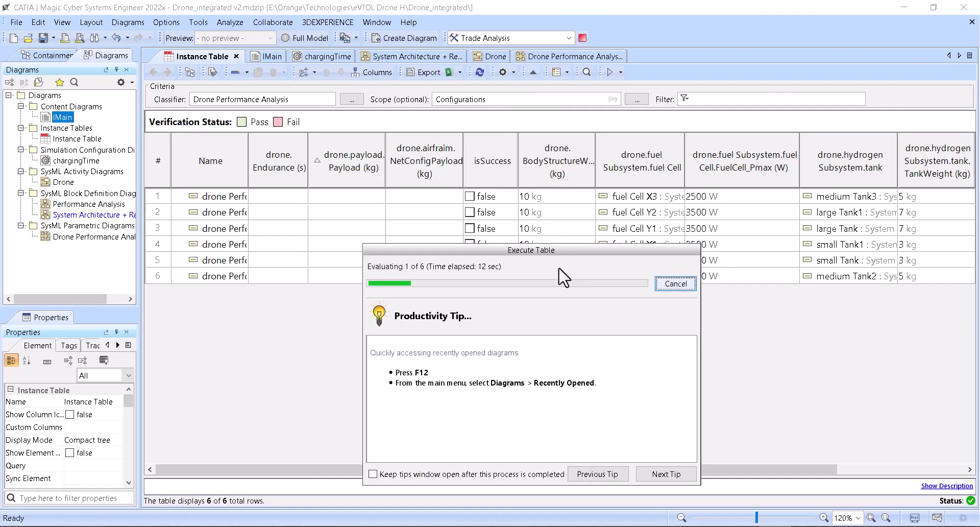
Step: Follow the running evaluation in the Drone activity diagram and the Instance Table, moving the progress dialog out of the way
left_click(488, 54)
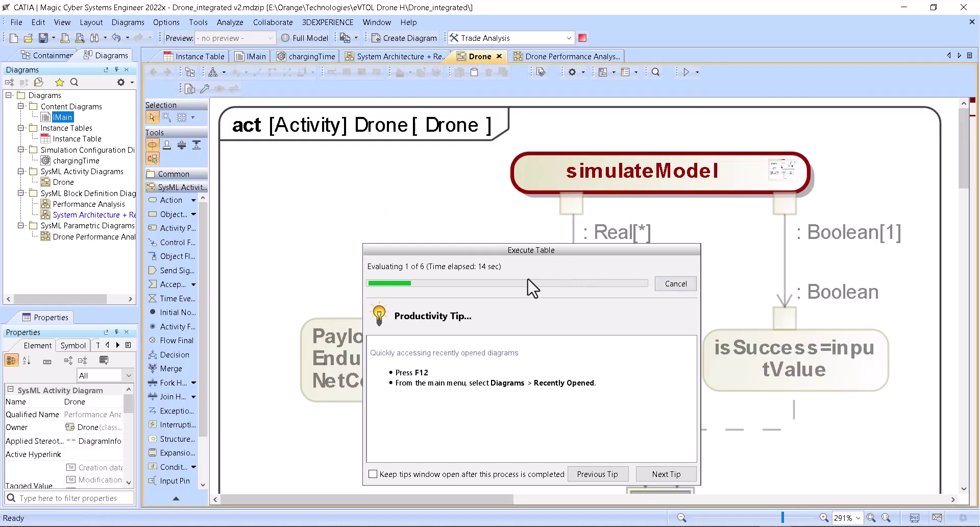
left_click_drag(529, 251, 200, 135)
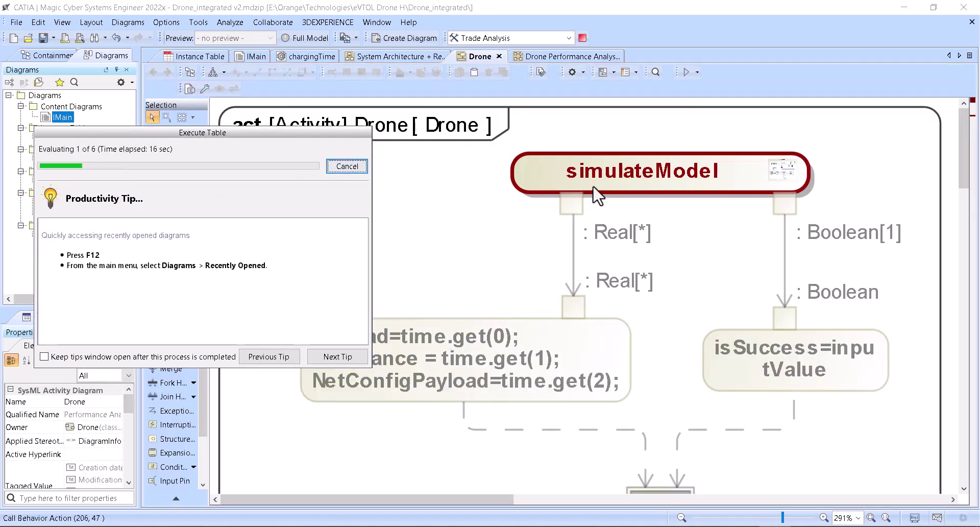
mouse_move(597, 195)
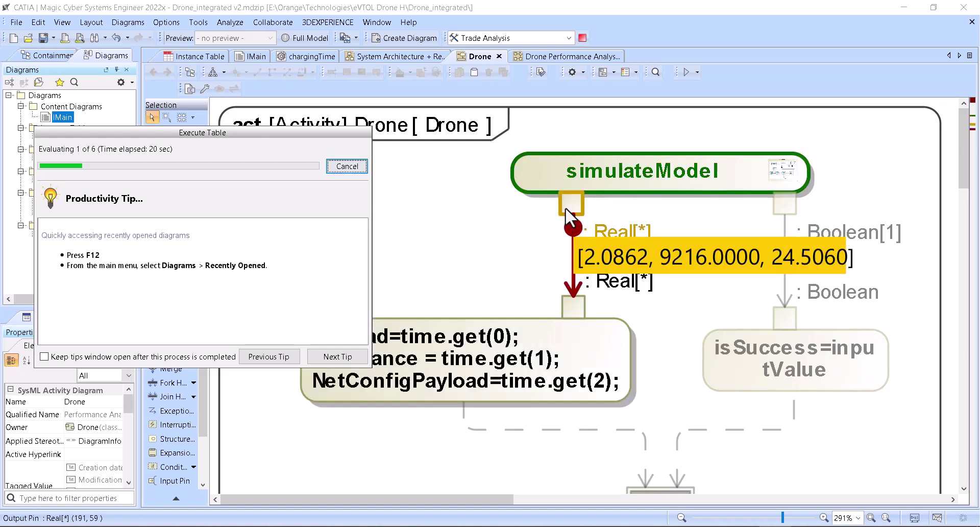
mouse_move(573, 306)
mouse_move(497, 366)
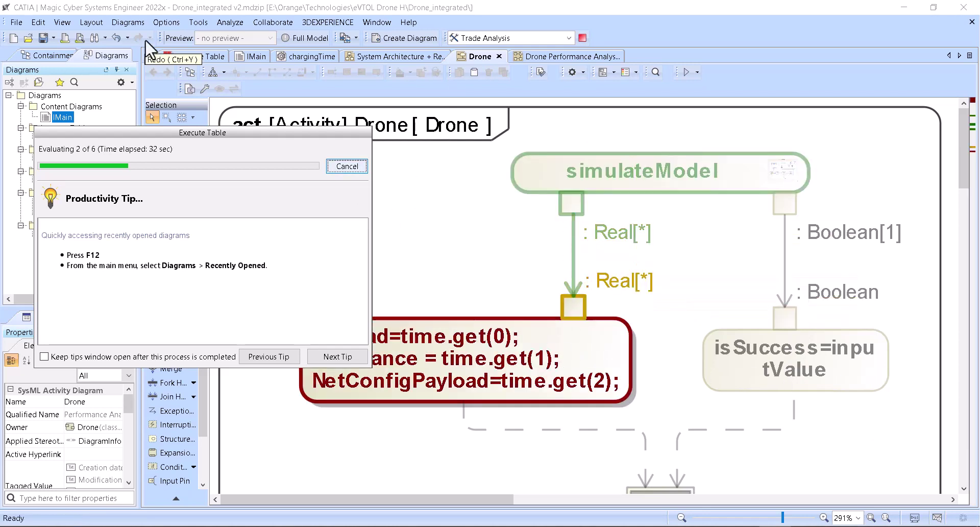
left_click(206, 55)
left_click_drag(289, 132, 638, 349)
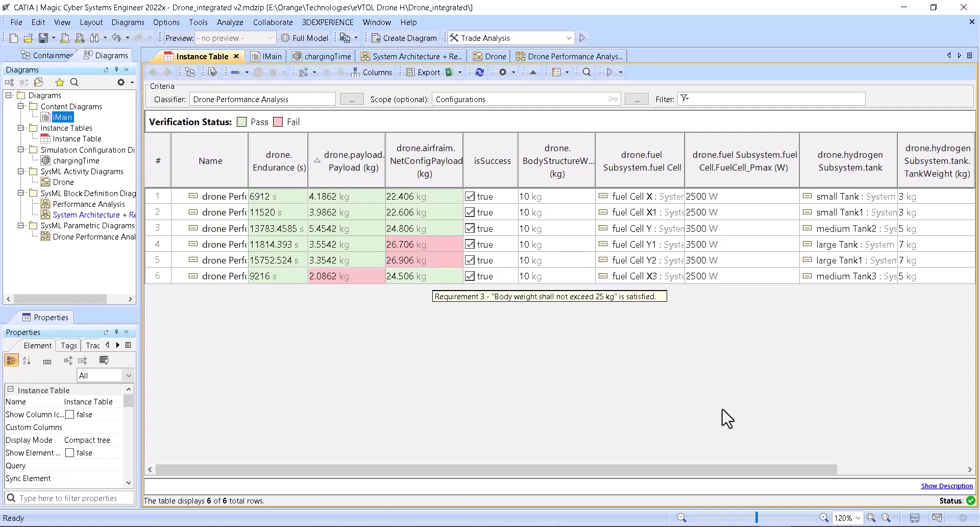
mouse_move(744, 526)
left_click(801, 459)
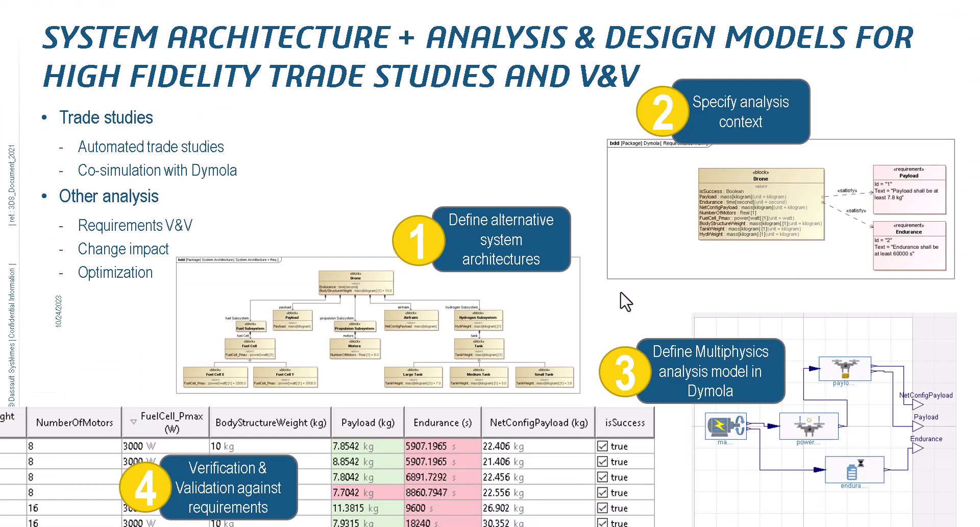
left_click(749, 422)
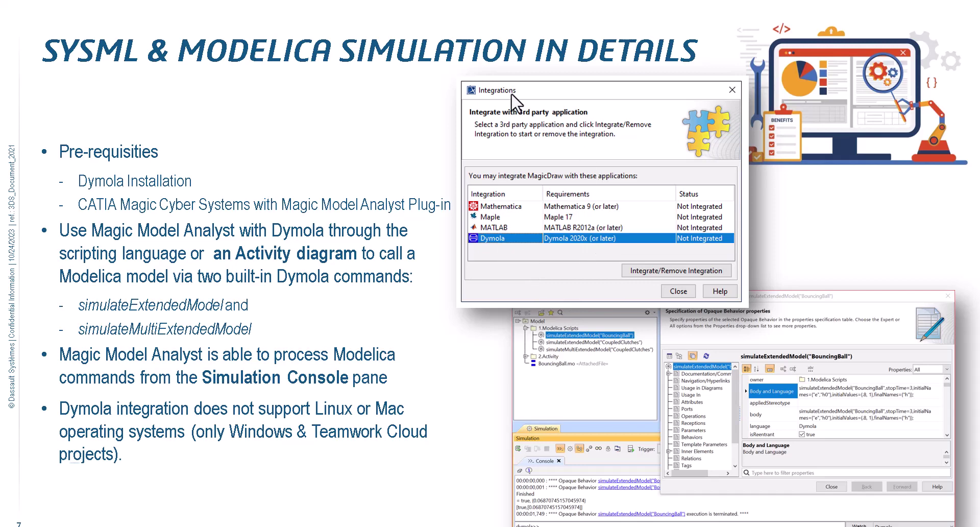
Step: Switch back to Magic Cyber Systems Engineer and check Dymola's status among the third-party integrations
key("alt+Tab")
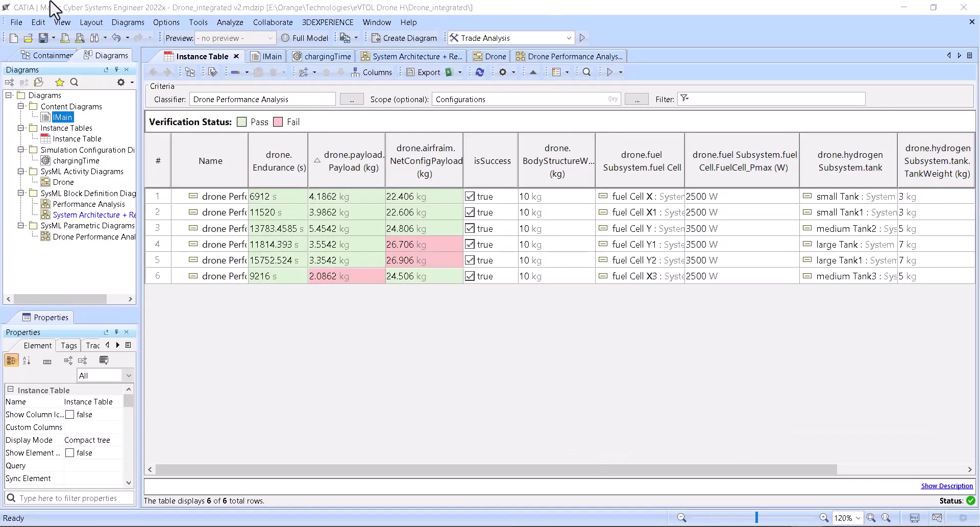
left_click(199, 22)
left_click(232, 80)
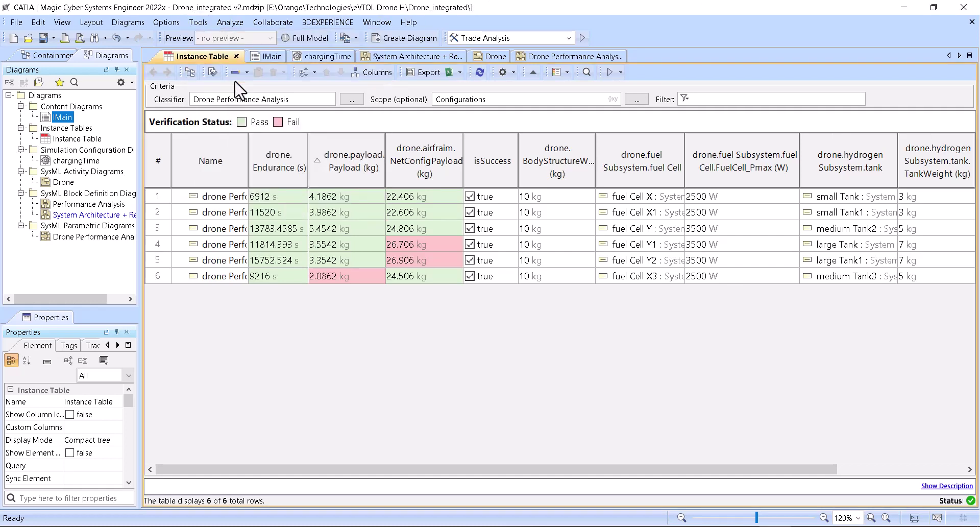
left_click(319, 292)
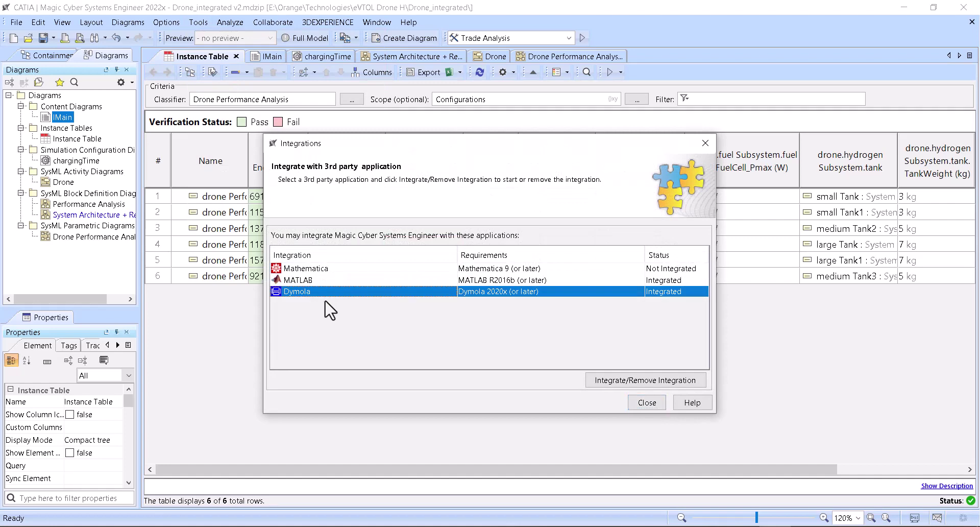
left_click(647, 404)
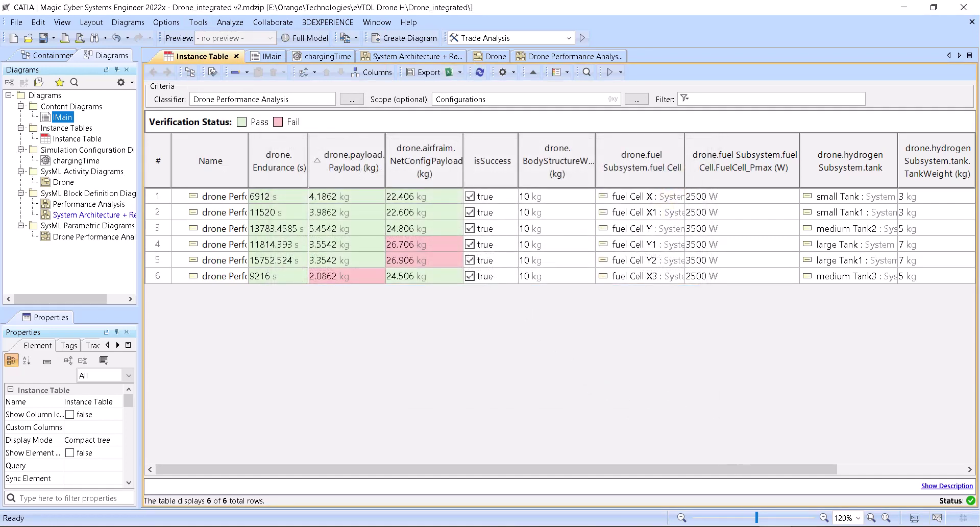
left_click(814, 486)
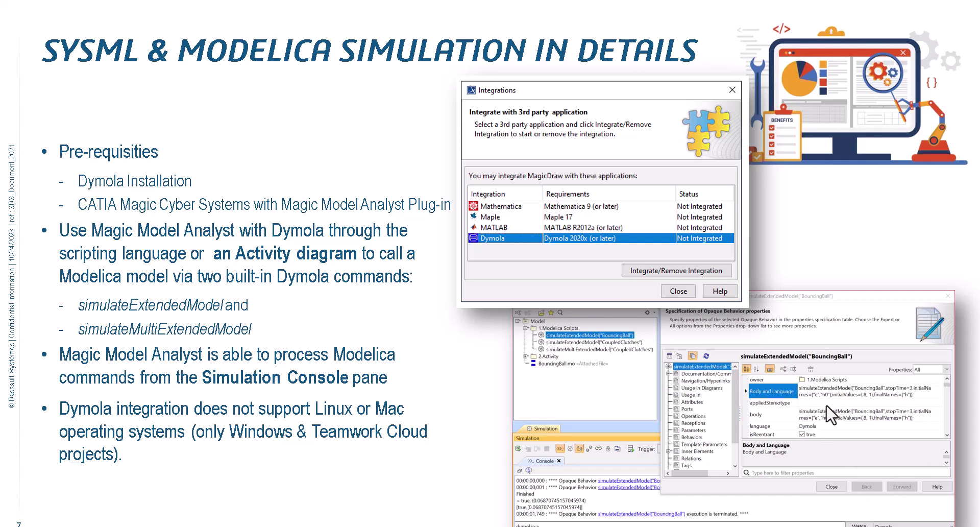
key("alt+Tab")
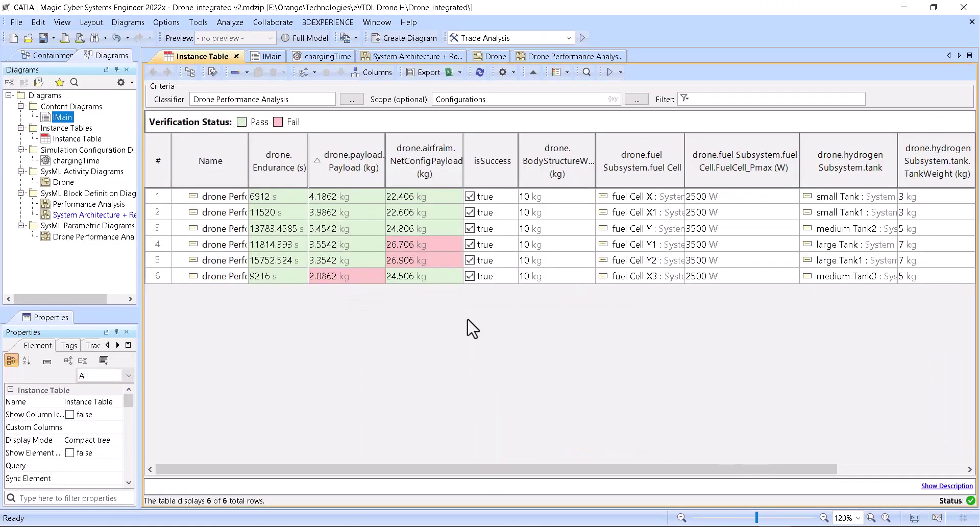
Step: Open the Drone activity diagram from the IMain overview and locate the simulateModel action's behavior in the widened model tree
left_click(257, 56)
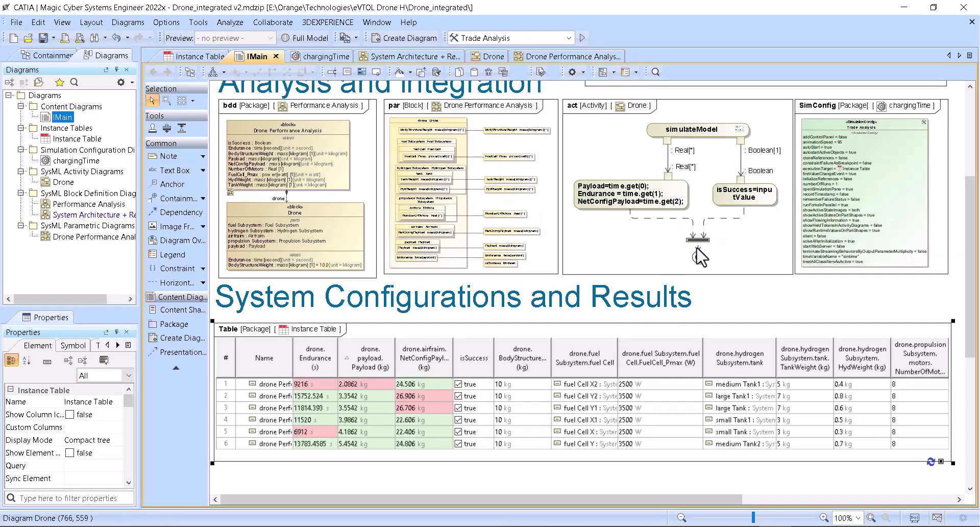
double_click(710, 185)
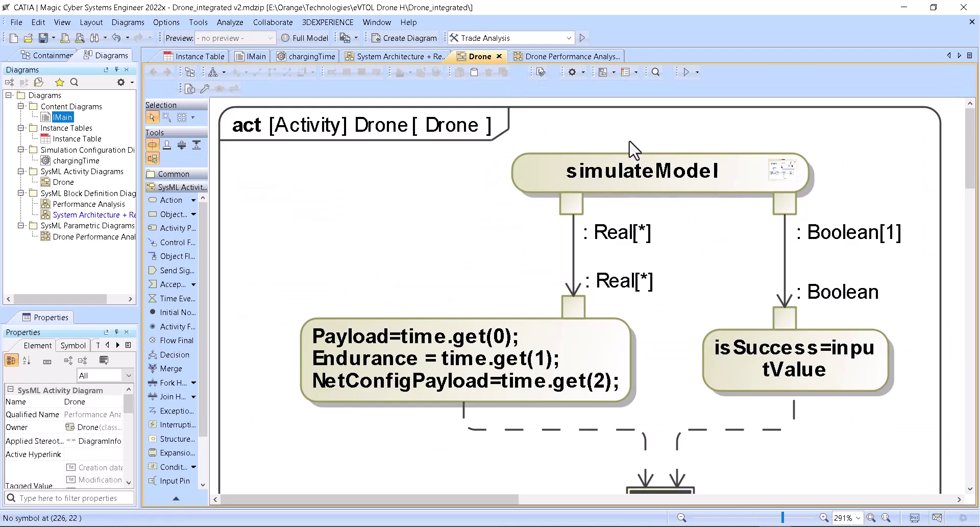
right_click(678, 177)
mouse_move(780, 299)
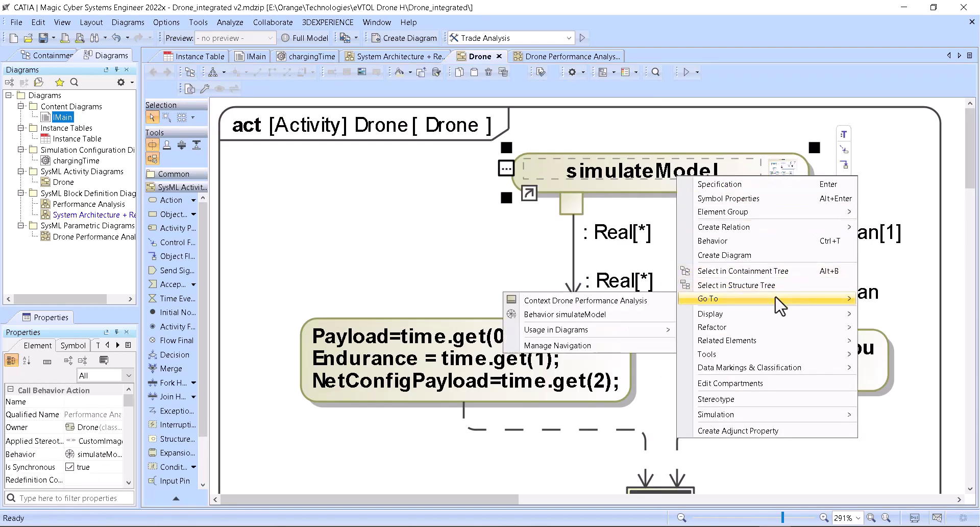
left_click(631, 322)
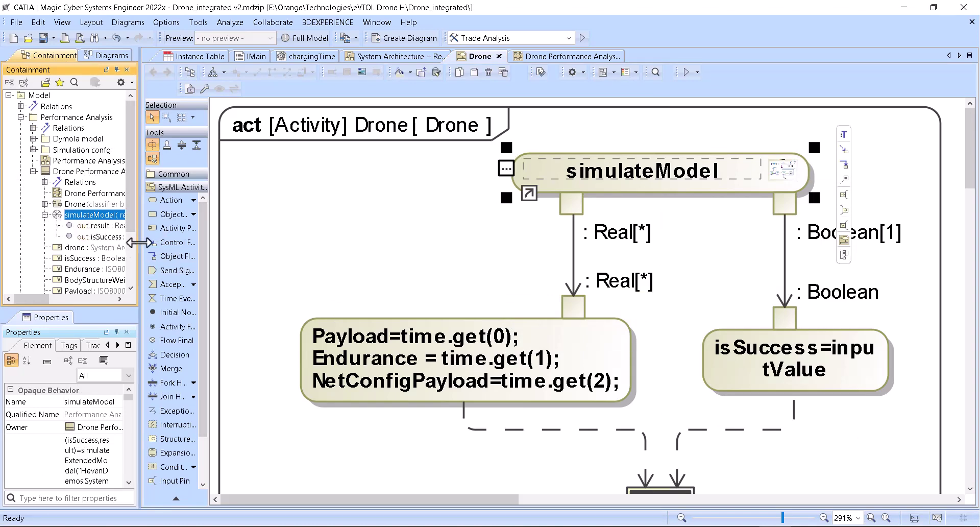
left_click_drag(140, 245, 234, 257)
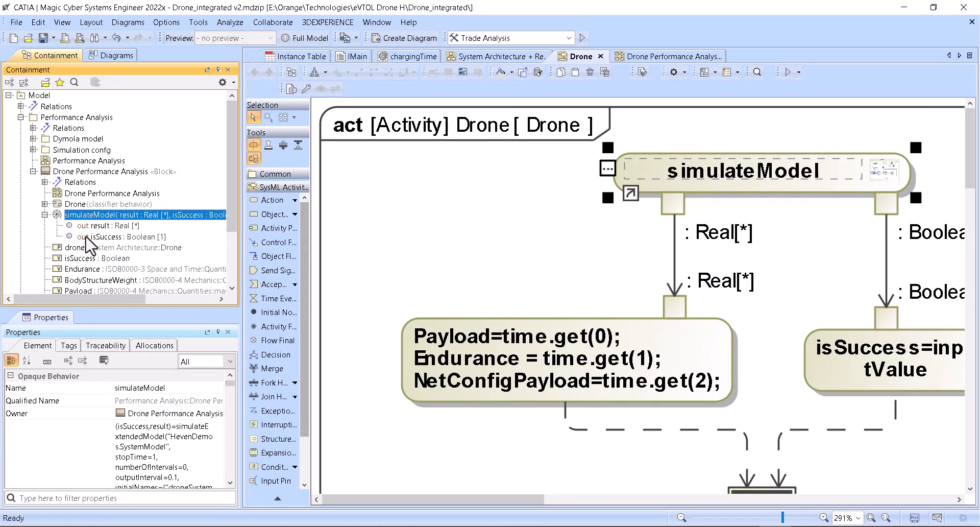
Step: Open the Dymola body of the simulateModel opaque behavior in its dedicated editor, enlarged to show the full code lines
double_click(88, 217)
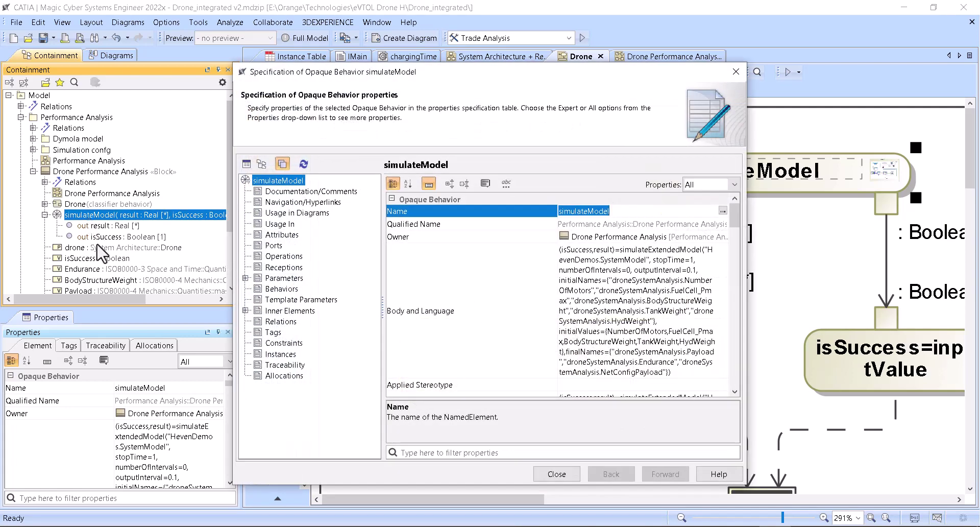
left_click(658, 252)
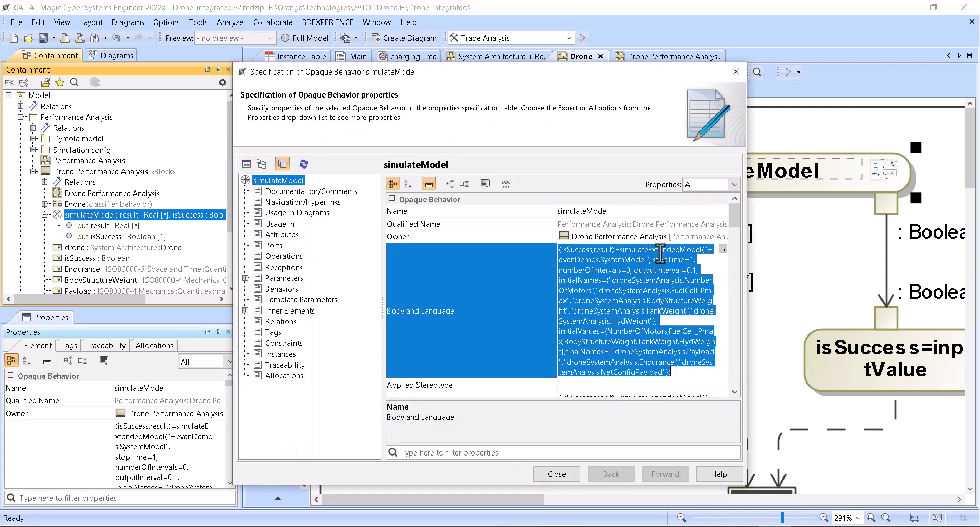
left_click(723, 249)
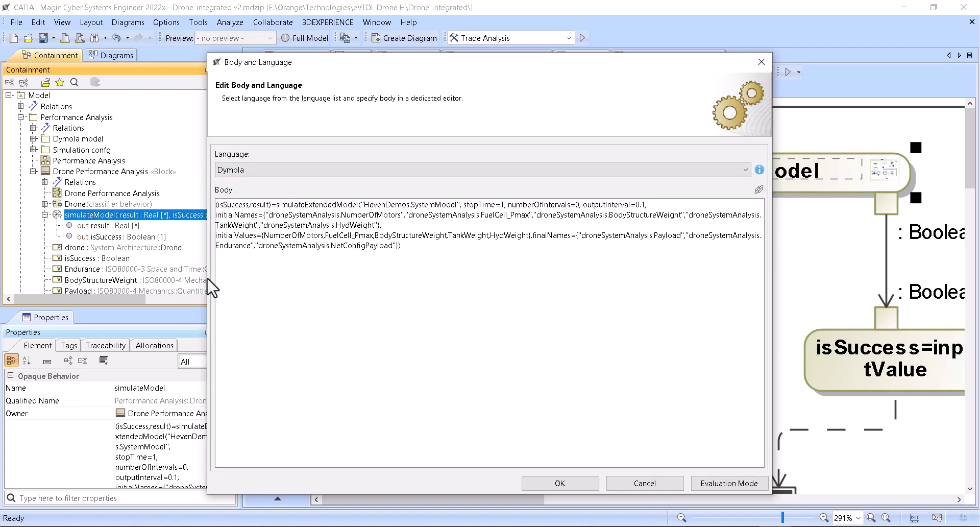
left_click_drag(207, 276, 5, 255)
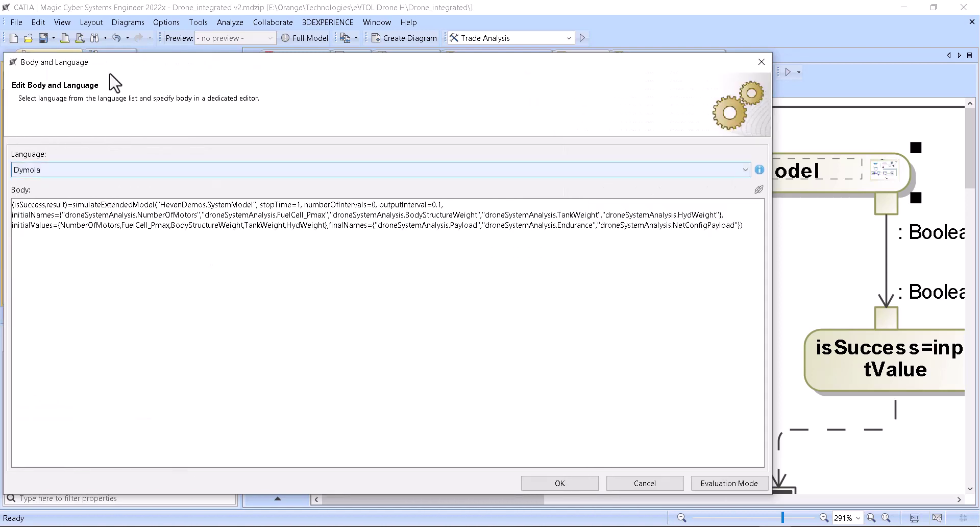
left_click_drag(146, 68, 286, 95)
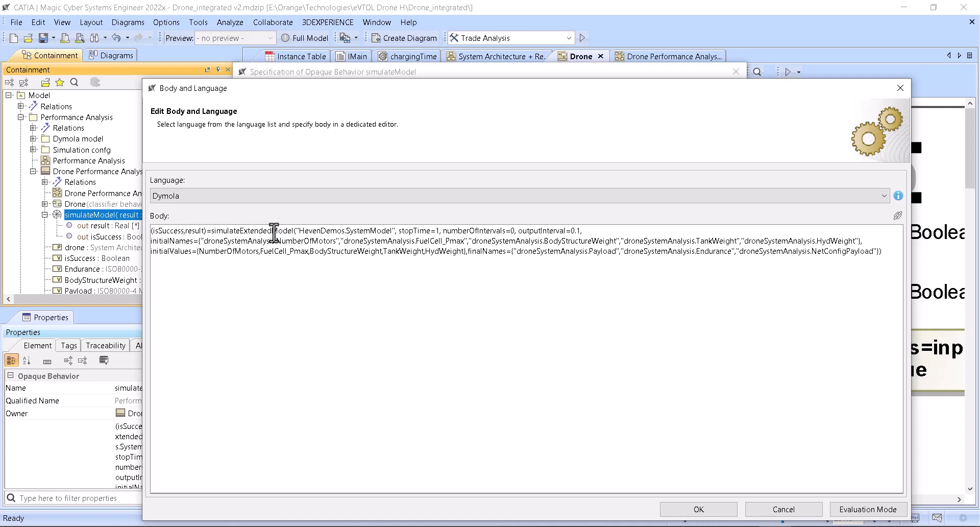
Step: Examine the simulateExtendedModel function, the HevenDemos.SystemModel reference and the stop time and interval arguments in the Dymola body
left_click_drag(294, 231, 211, 231)
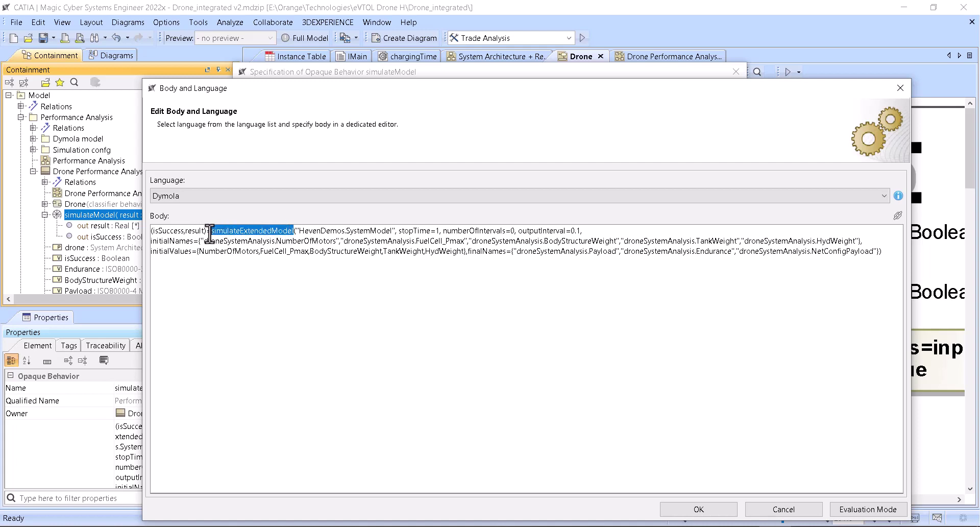
left_click(357, 292)
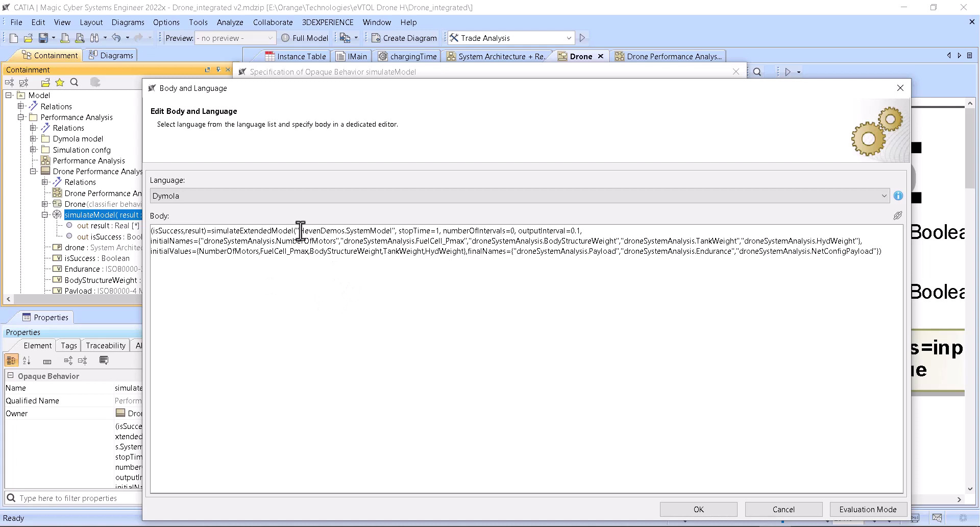
left_click_drag(299, 231, 382, 230)
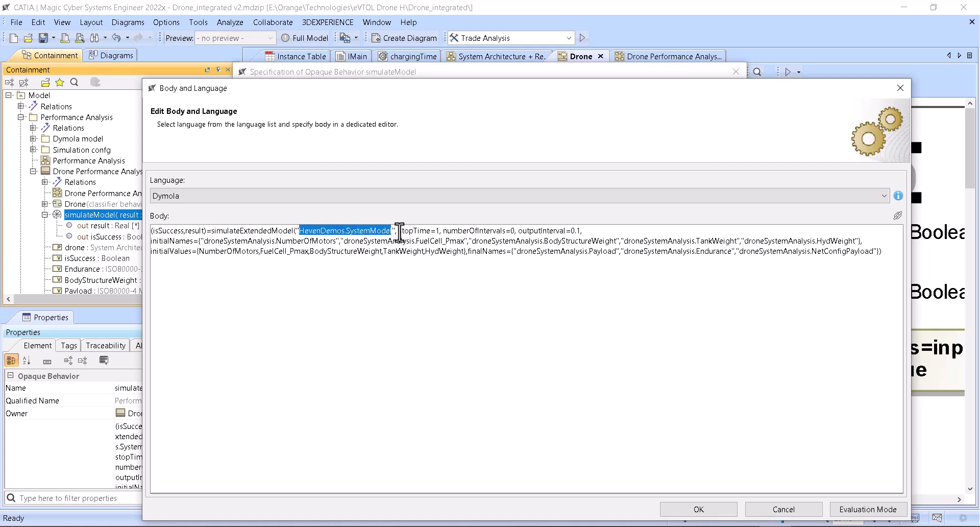
left_click(399, 232)
left_click_drag(457, 240, 473, 235)
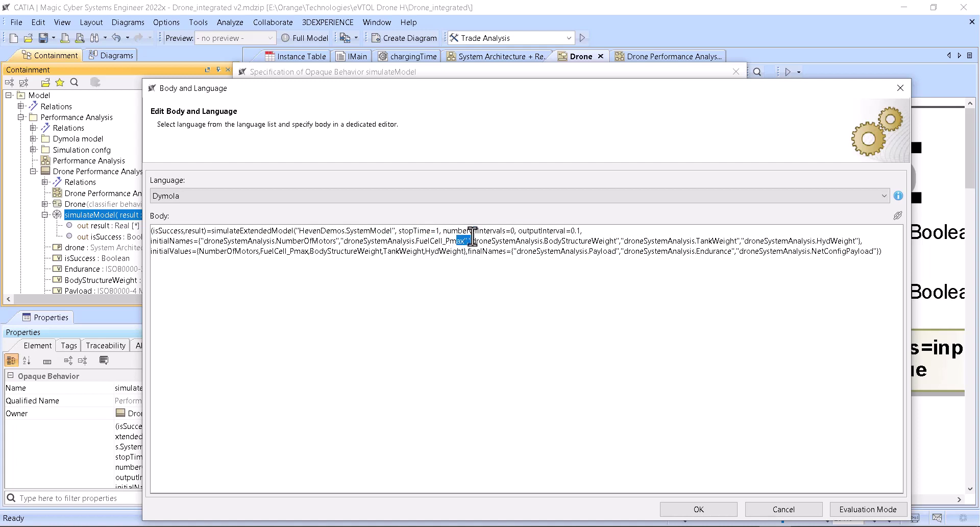
left_click(503, 231)
Step: Compare the droneSystemAnalysis.NumberOfMotors entry in initialNames with the matching NumberOfMotors entry in initialValues
left_click_drag(202, 242, 339, 239)
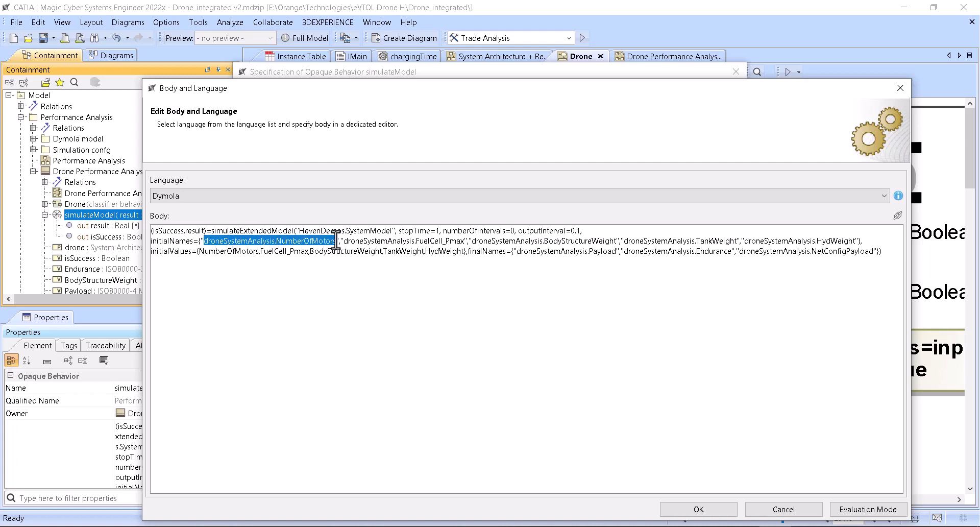
left_click(280, 240)
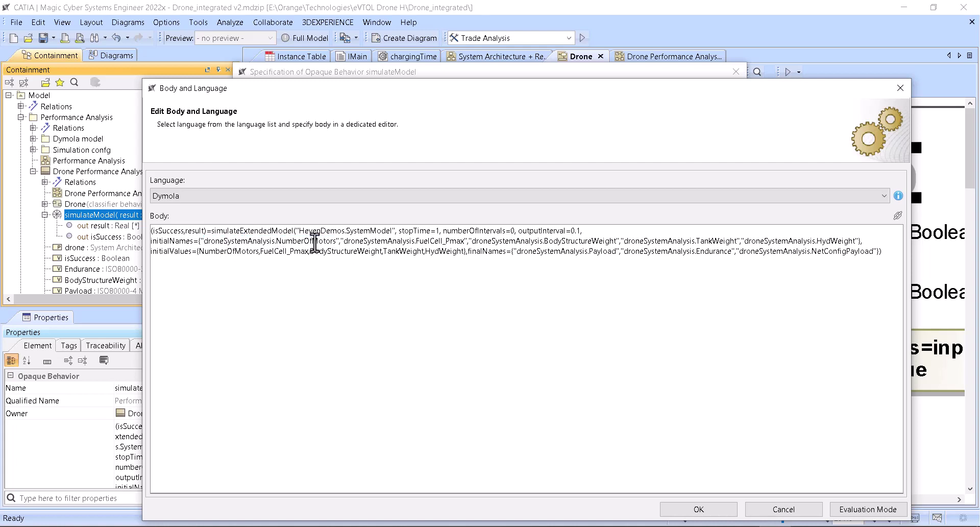
left_click_drag(204, 241, 336, 240)
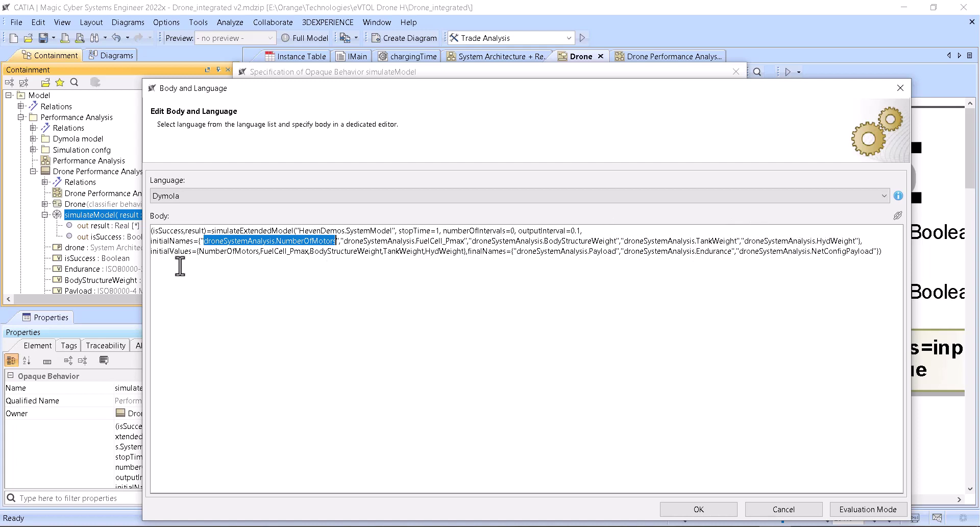
left_click(220, 252)
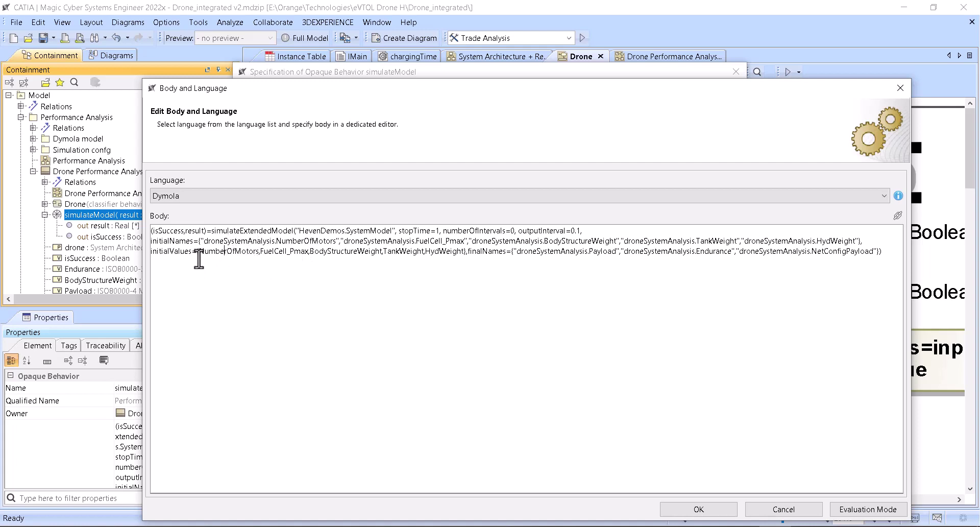
left_click_drag(199, 251, 249, 252)
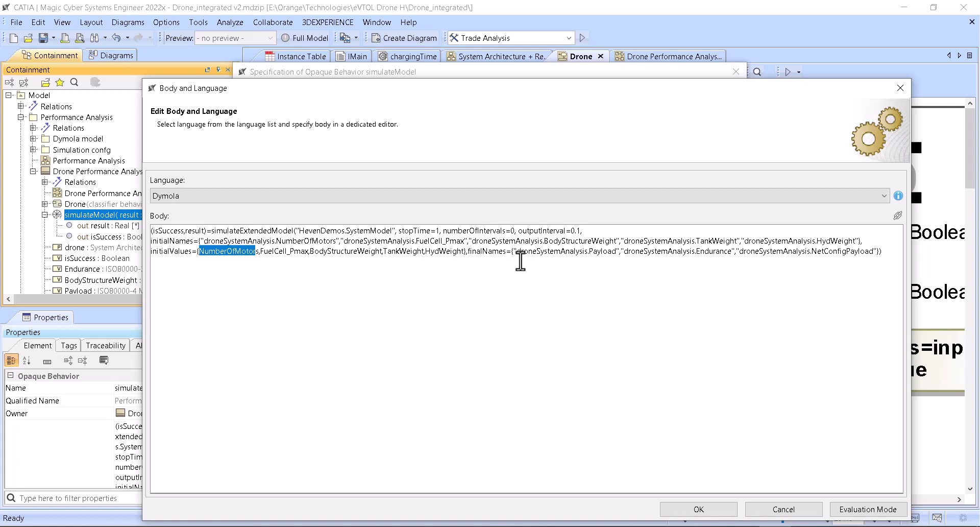
Step: Examine the droneSystemAnalysis.Payload output in finalNames, then leave the body editor and the simulateModel specification without changes
left_click_drag(516, 252, 616, 252)
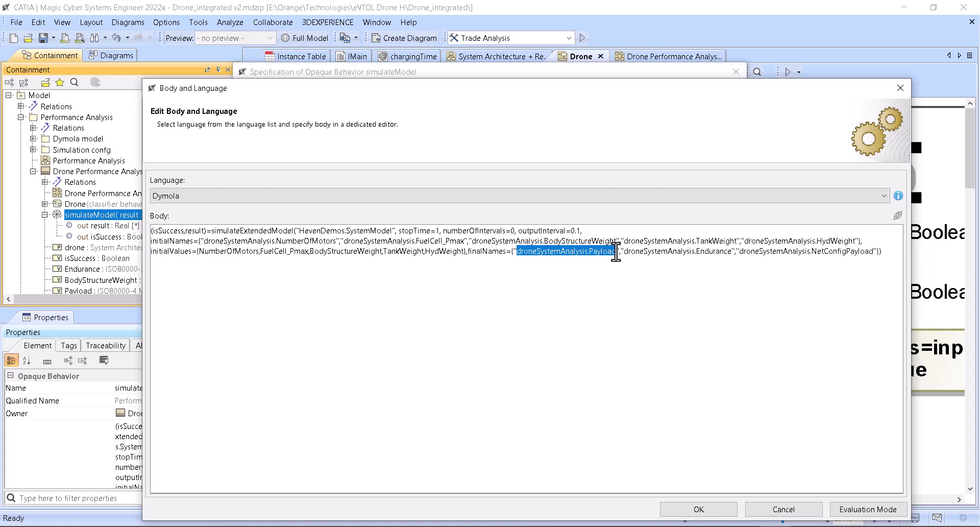
left_click(517, 252)
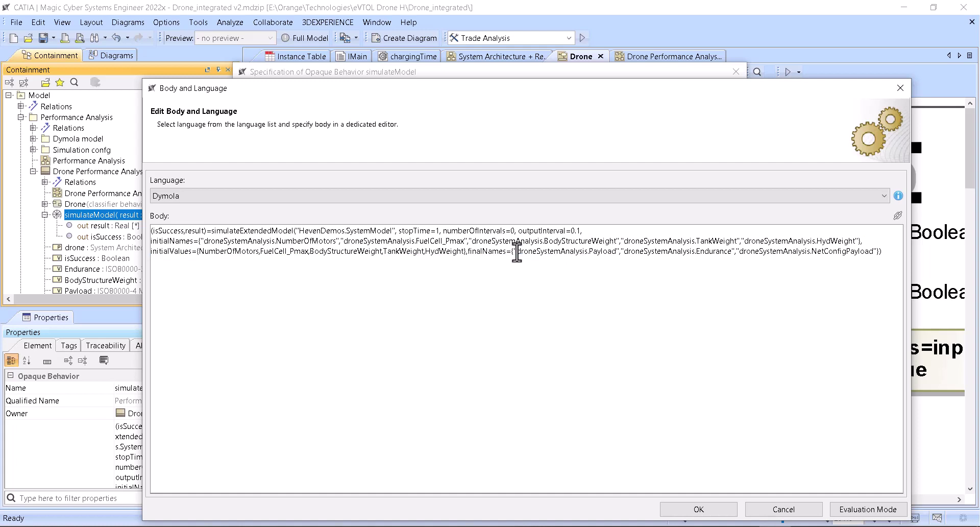
left_click_drag(518, 253, 616, 253)
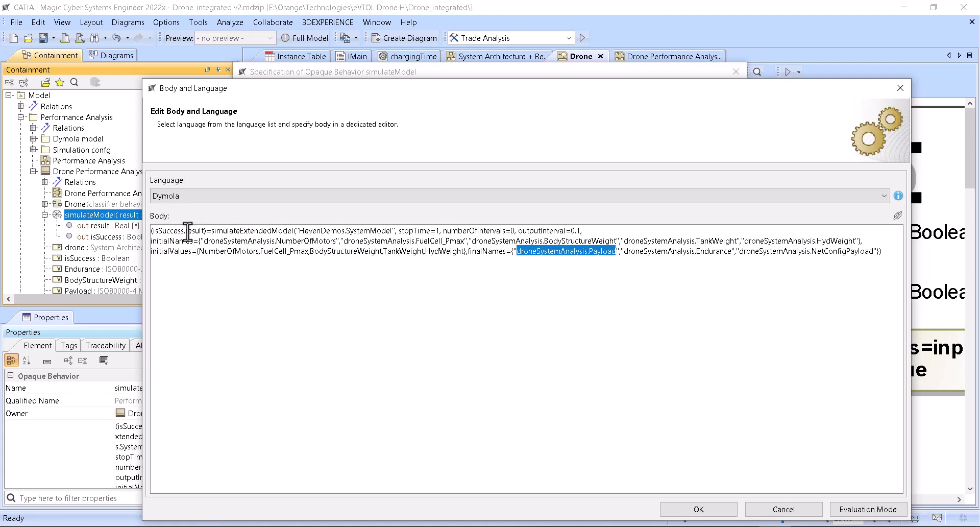
left_click(766, 510)
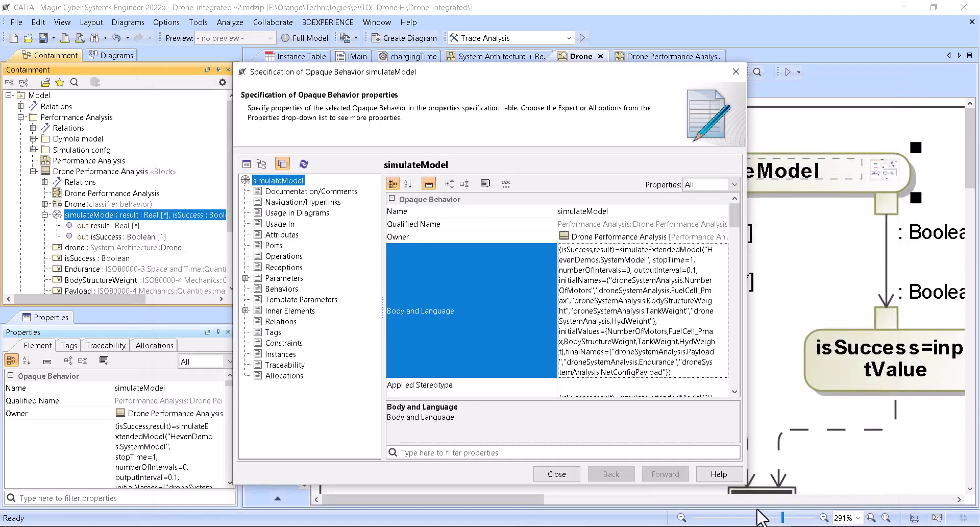
left_click(557, 474)
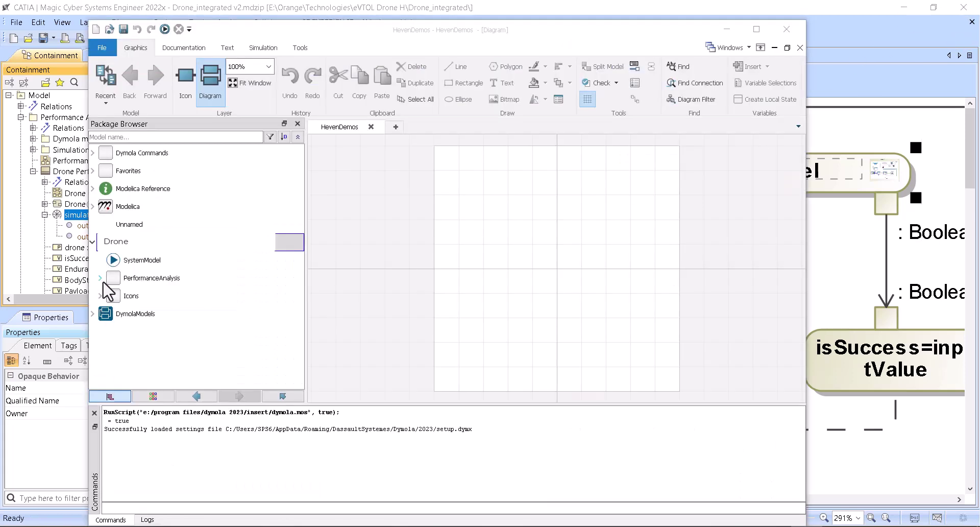
Step: In Dymola, open the drone package's SystemModel and review the parameters of its droneSystemAnalysis component without changing them
double_click(132, 262)
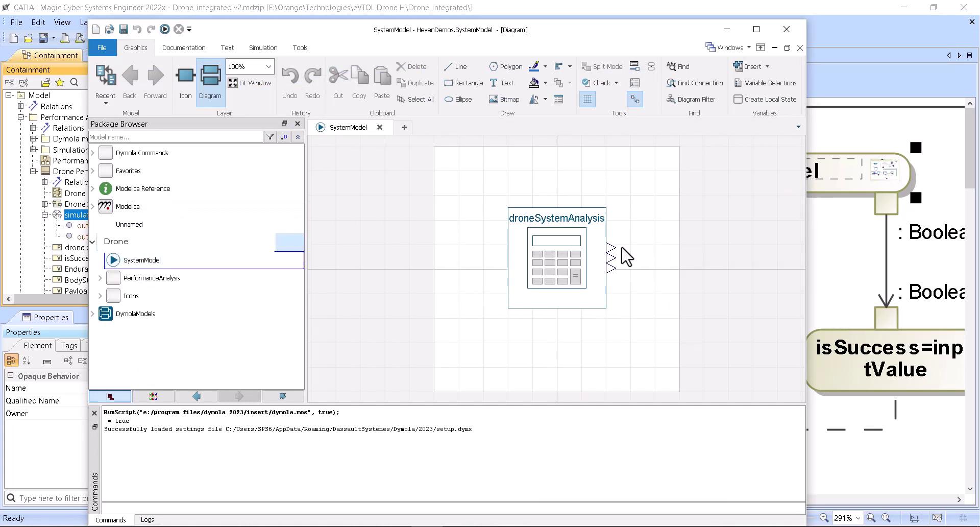
left_click(570, 214)
double_click(570, 213)
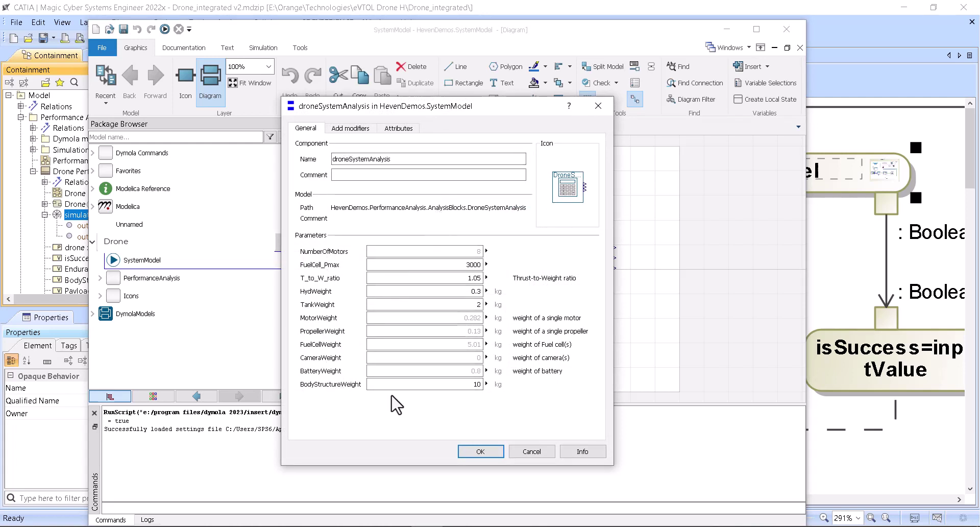
left_click(531, 451)
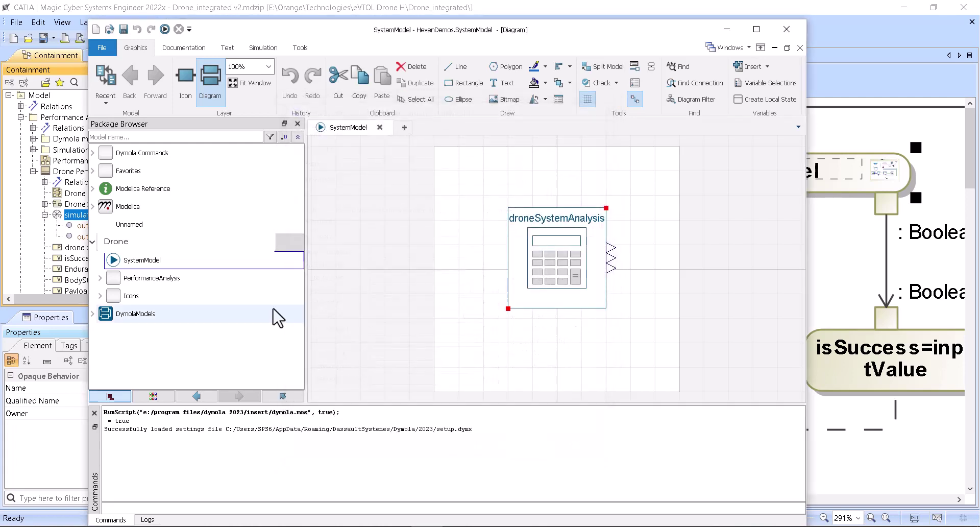
Step: Open the DroneSystemAnalysis block's diagram from AnalysisBlocks in the PerformanceAnalysis package
left_click(100, 278)
left_click(107, 296)
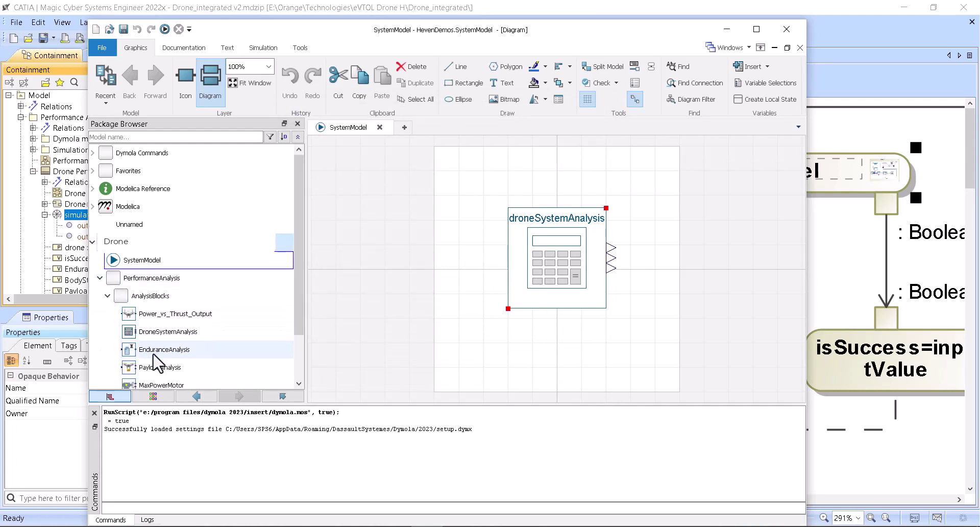
double_click(148, 332)
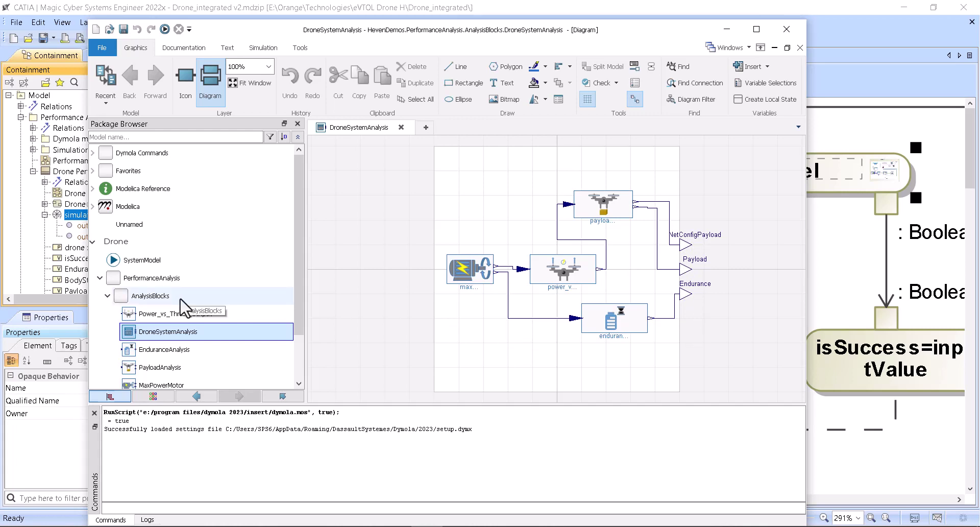
Step: Load the Aviation Demos library from the supplied demos
left_click(102, 49)
mouse_move(181, 135)
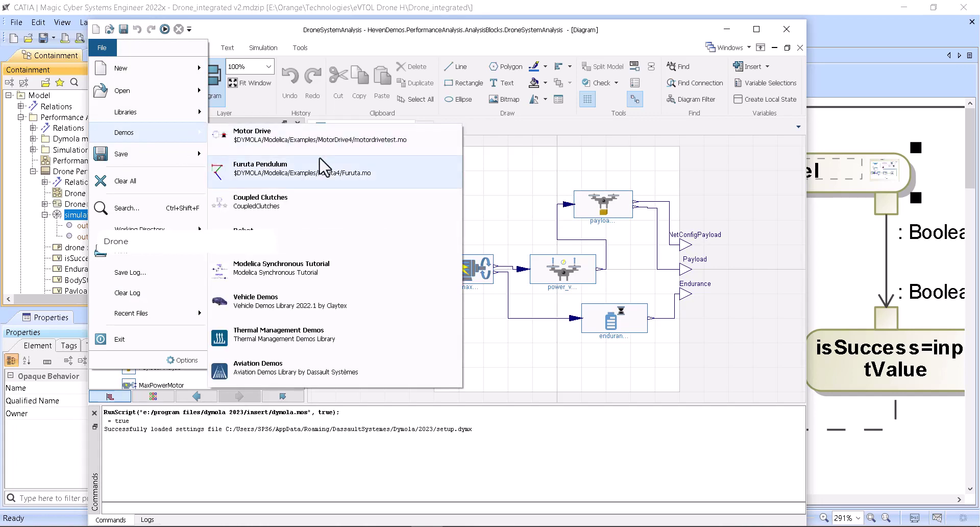
left_click(282, 366)
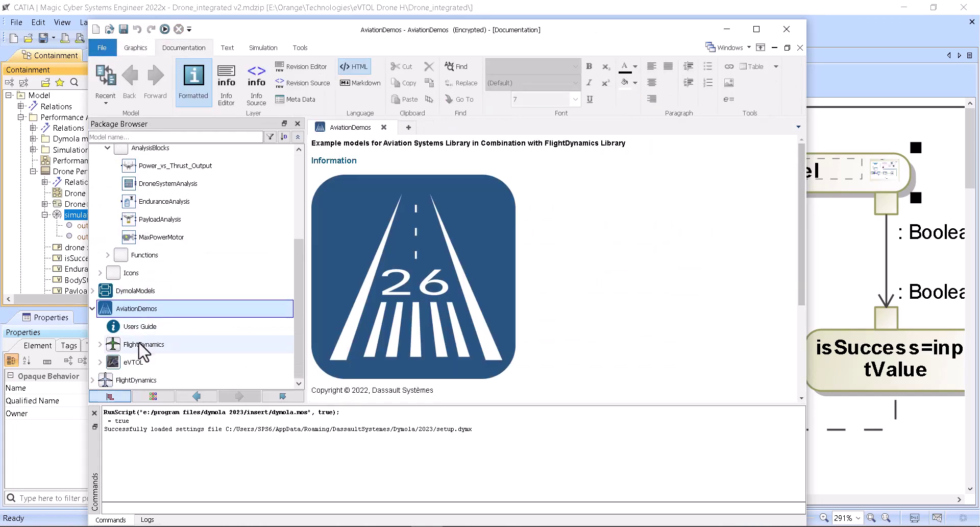
Step: Open the AviationDemos Users Guide and follow its Simulation of an eVTOL link to read the FlyEvtol model's documentation
left_click(143, 346)
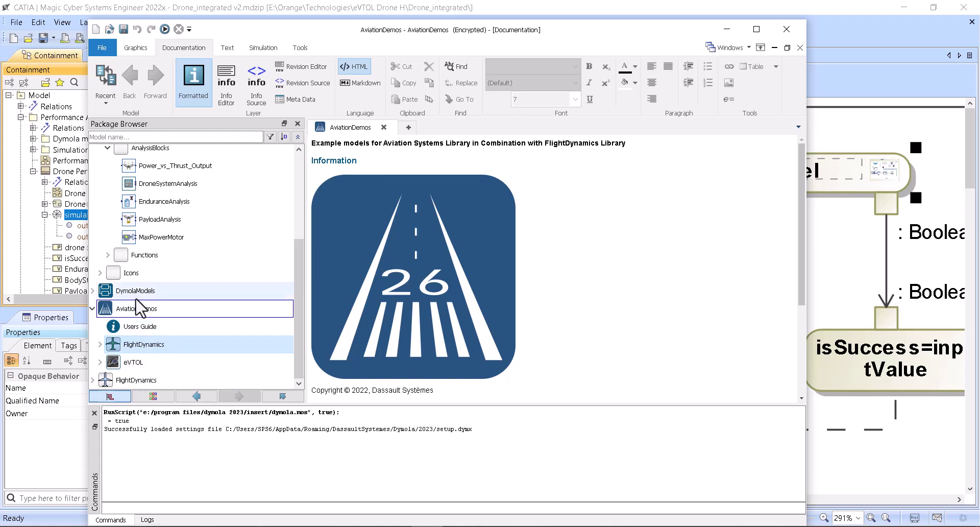
left_click(144, 327)
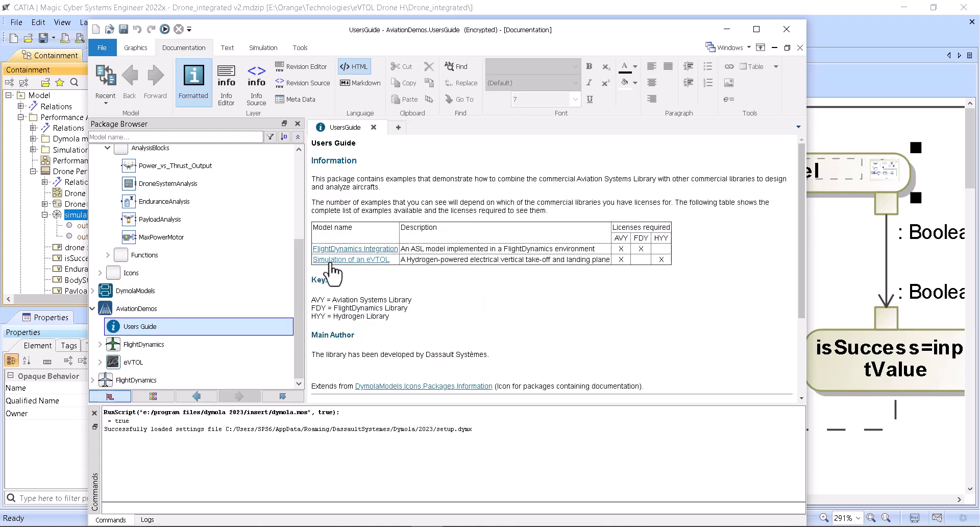
left_click(331, 262)
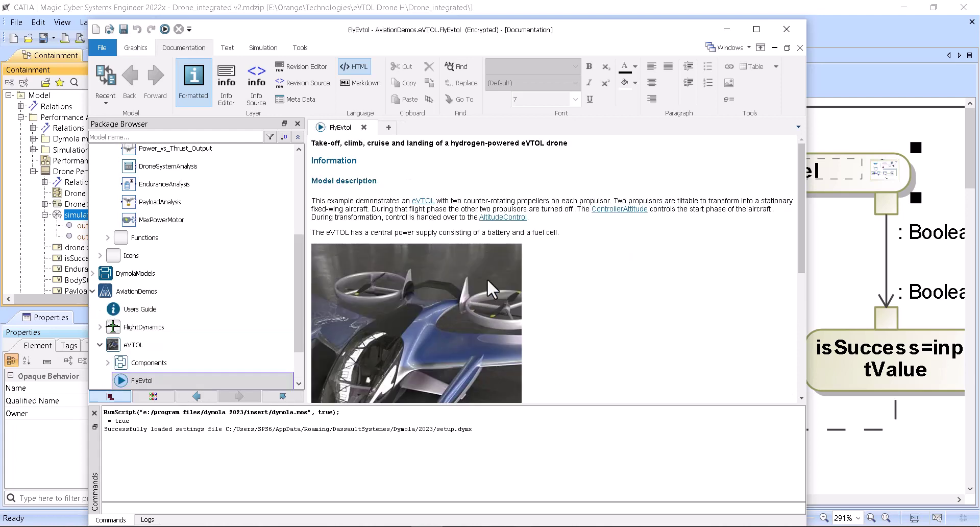
scroll(487, 278, "down", 3)
scroll(487, 279, "up", 3)
scroll(486, 279, "down", 1)
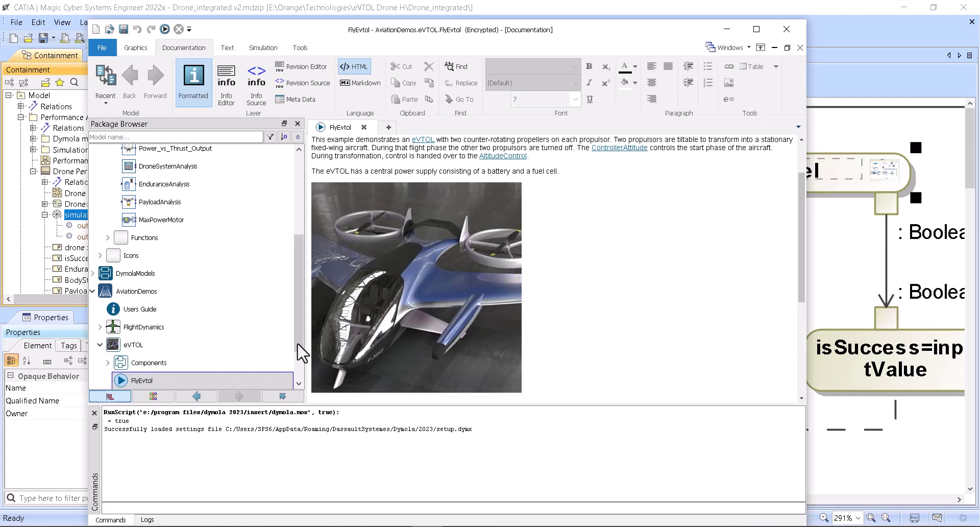
Step: Expand the top-level FlightDynamics library in the package browser and select its Users Guide to show the library's contents
scroll(208, 271, "down", 3)
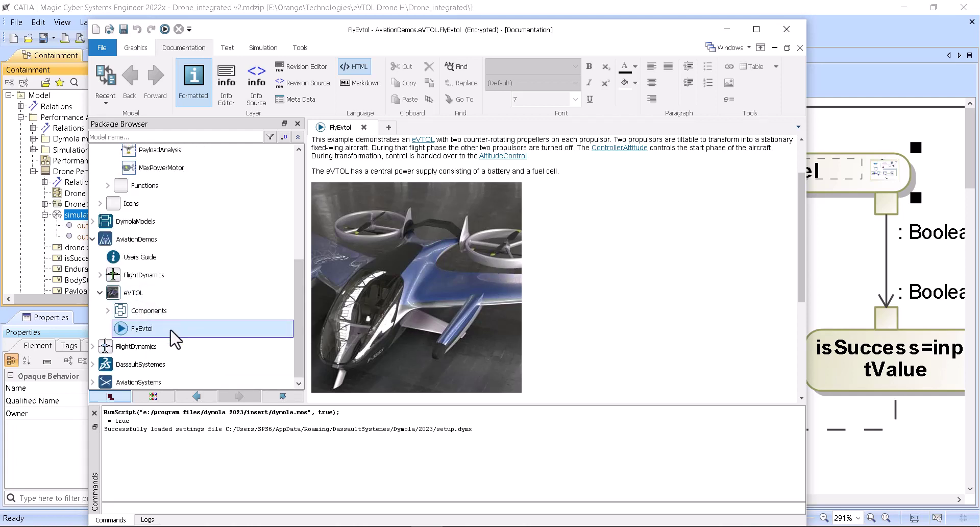
left_click(93, 346)
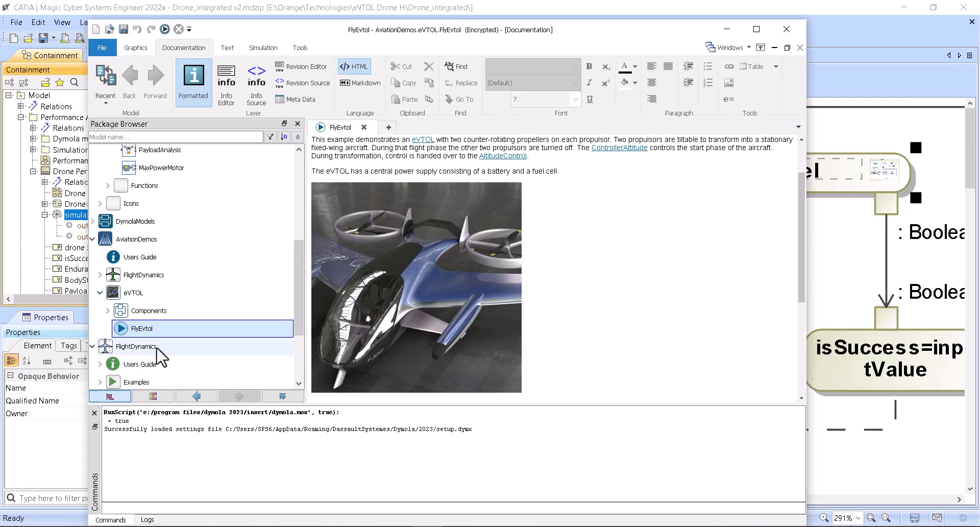
scroll(183, 352, "down", 3)
left_click(137, 312)
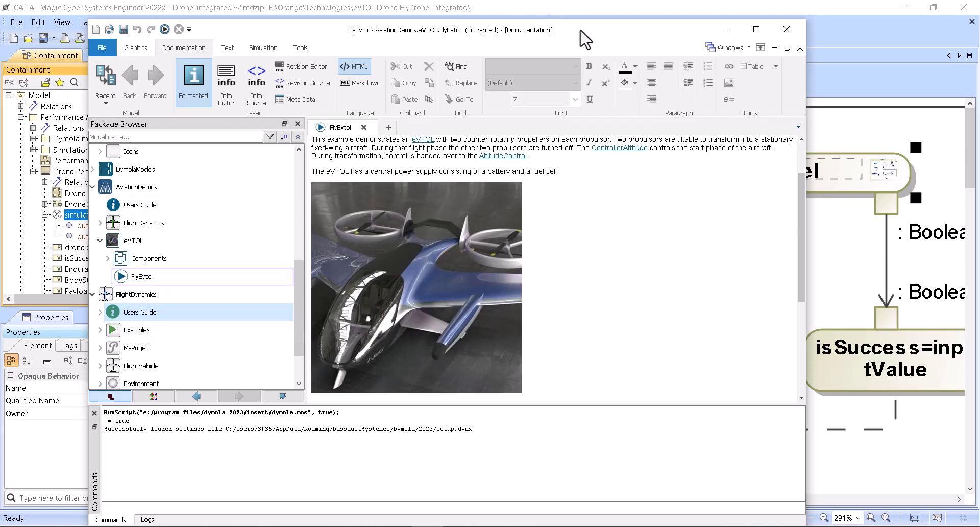
Step: Close the Dymola window, switch to the running slide presentation and advance to the Reasons for Integration slide
left_click_drag(577, 29, 573, 98)
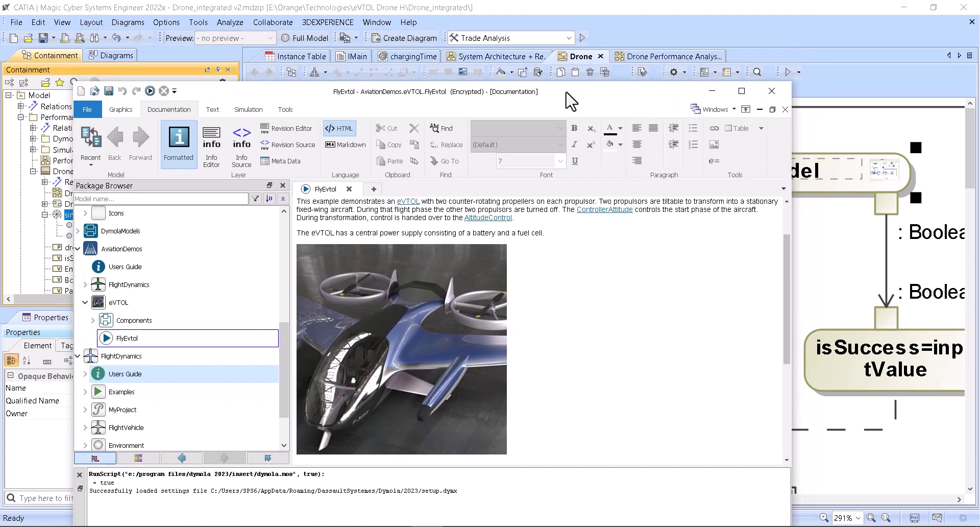
left_click(772, 93)
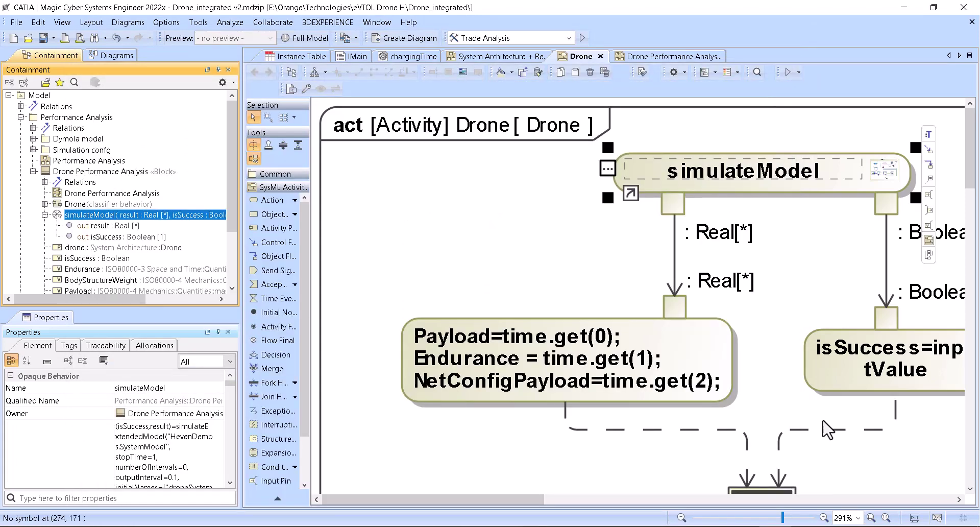
left_click(746, 526)
left_click(822, 508)
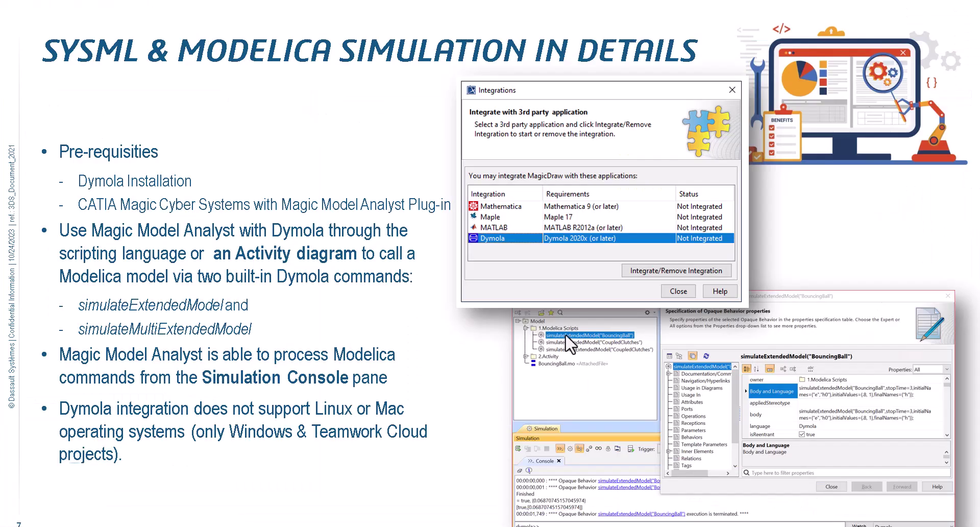
left_click(565, 339)
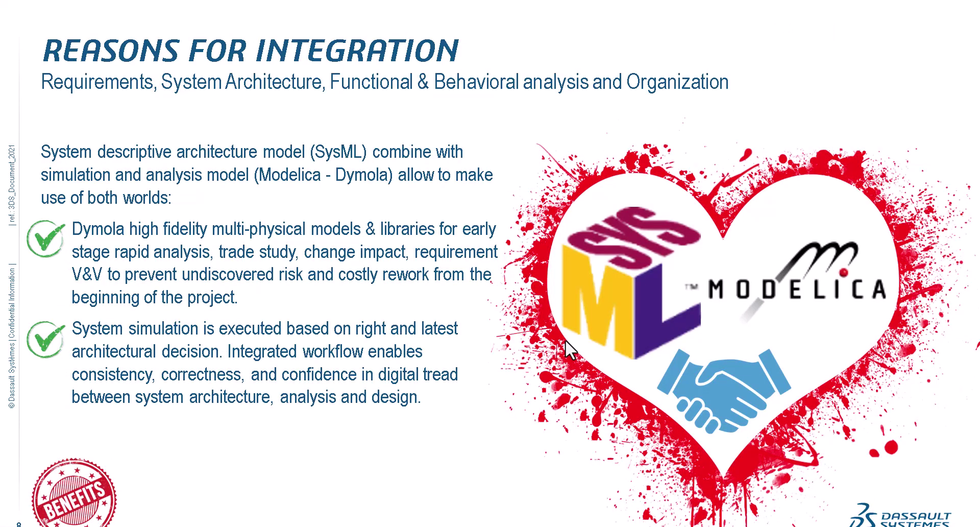